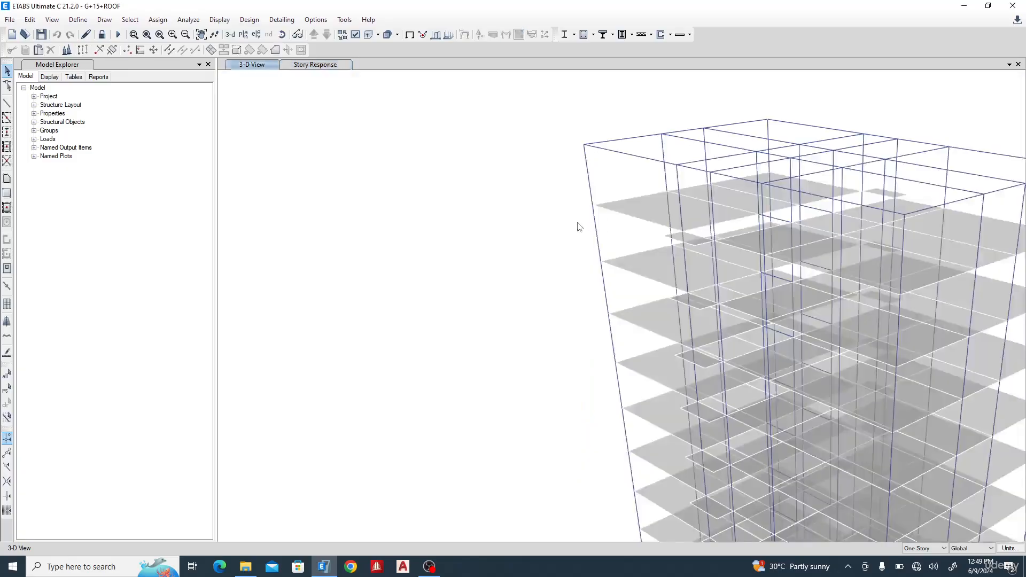
Open the plan view of the ROOF story.
{"action": "middle_click_drag", "start_coordinate": [685, 249], "coordinate": [525, 236]}
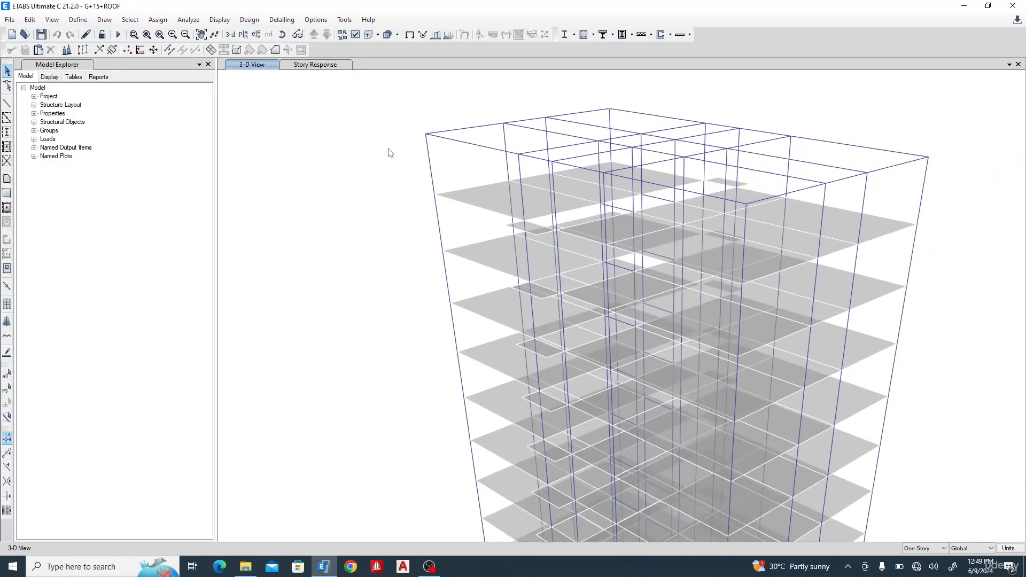
{"action": "left_click", "coordinate": [243, 34]}
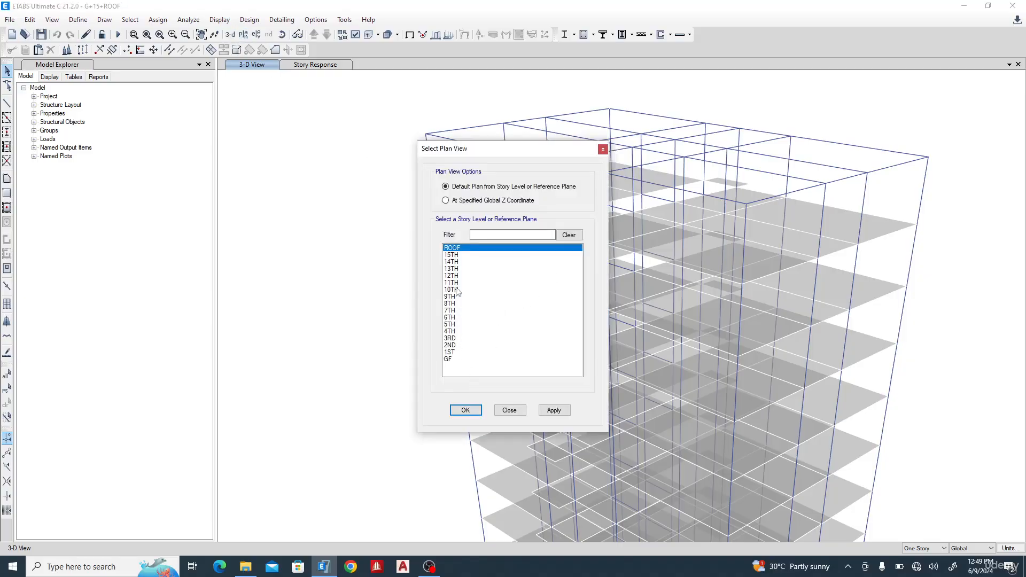
{"action": "left_click", "coordinate": [471, 411]}
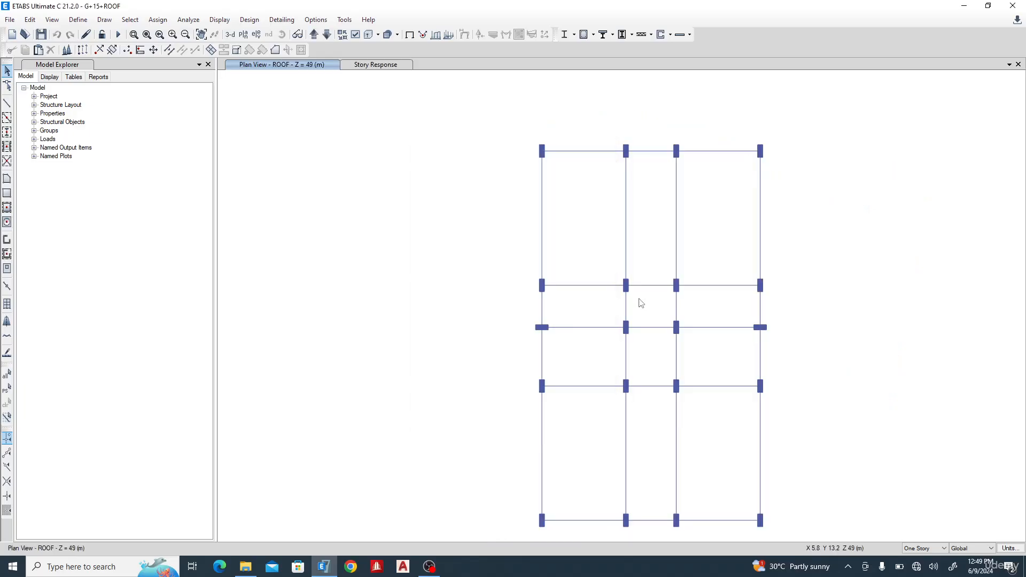
With All Stories active, delete the four columns around the small central bay together with its upper and two side beams.
{"action": "left_click", "coordinate": [924, 548]}
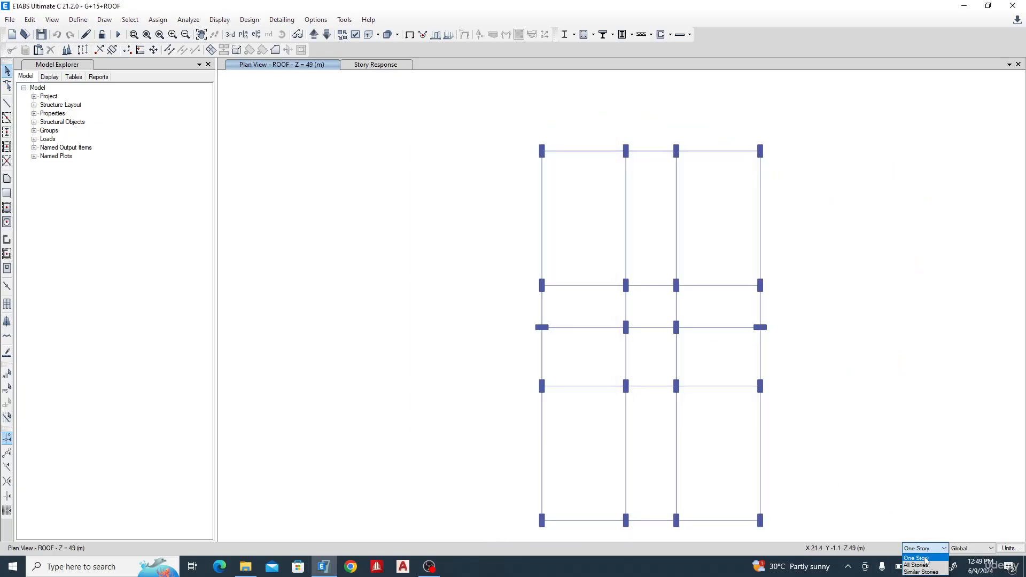
{"action": "left_click", "coordinate": [919, 563]}
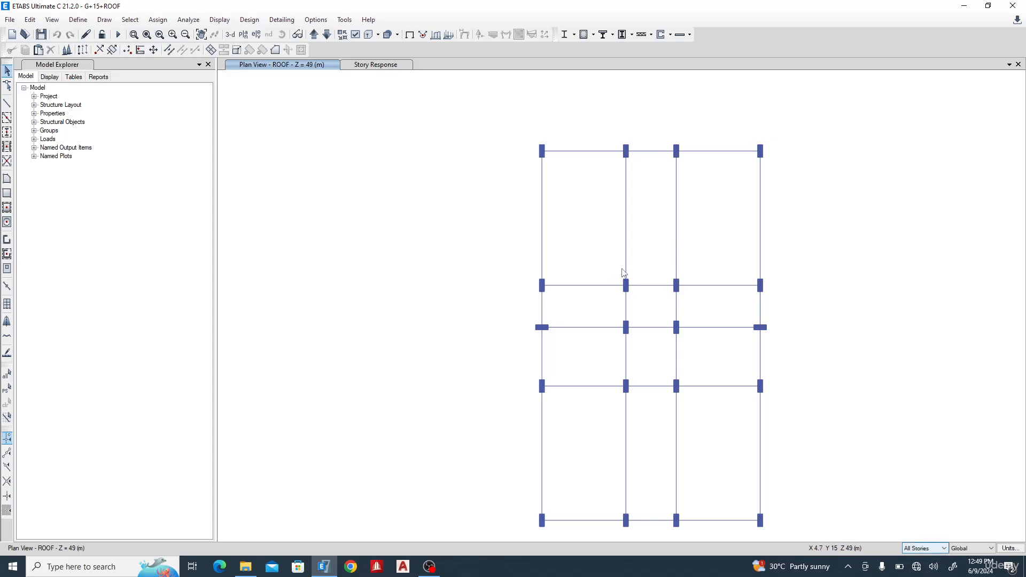
{"action": "left_click_drag", "start_coordinate": [604, 258], "coordinate": [685, 353]}
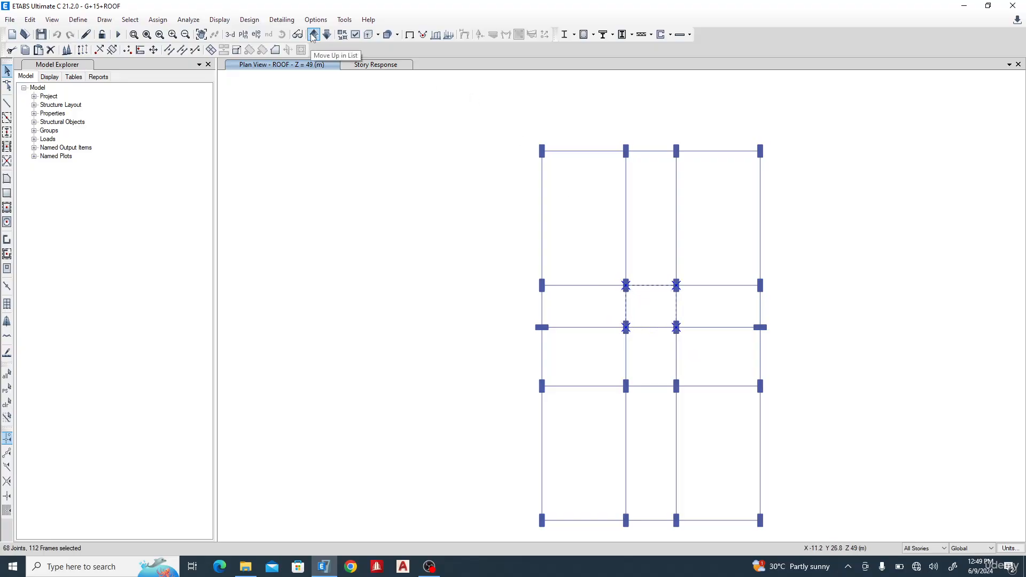
{"action": "left_click", "coordinate": [51, 50]}
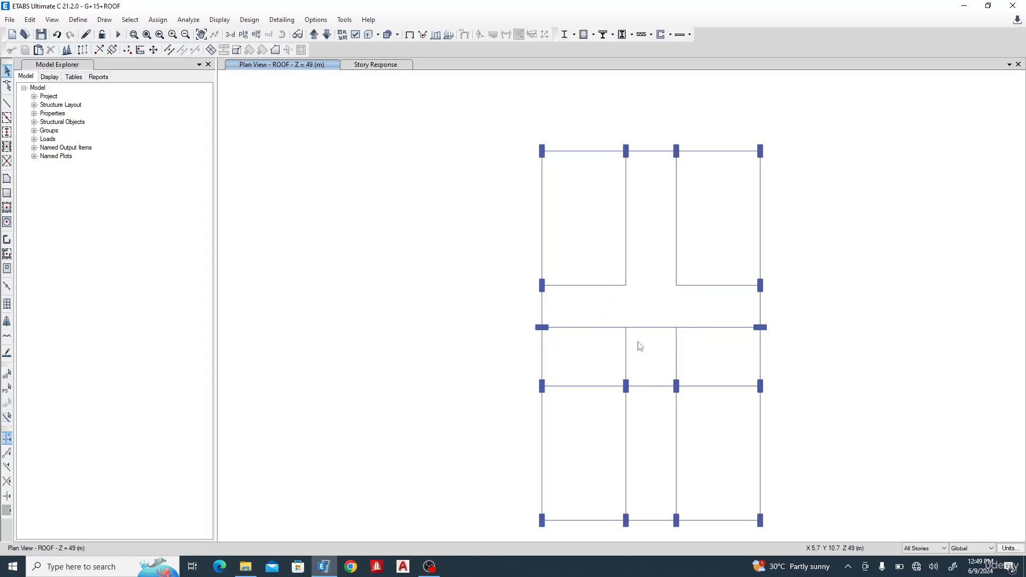
On the 15TH story plan, set up wall drawing with the Wall230 pier property and Auto Pier/Spandrel IDs set to Yes.
{"action": "left_click", "coordinate": [325, 35]}
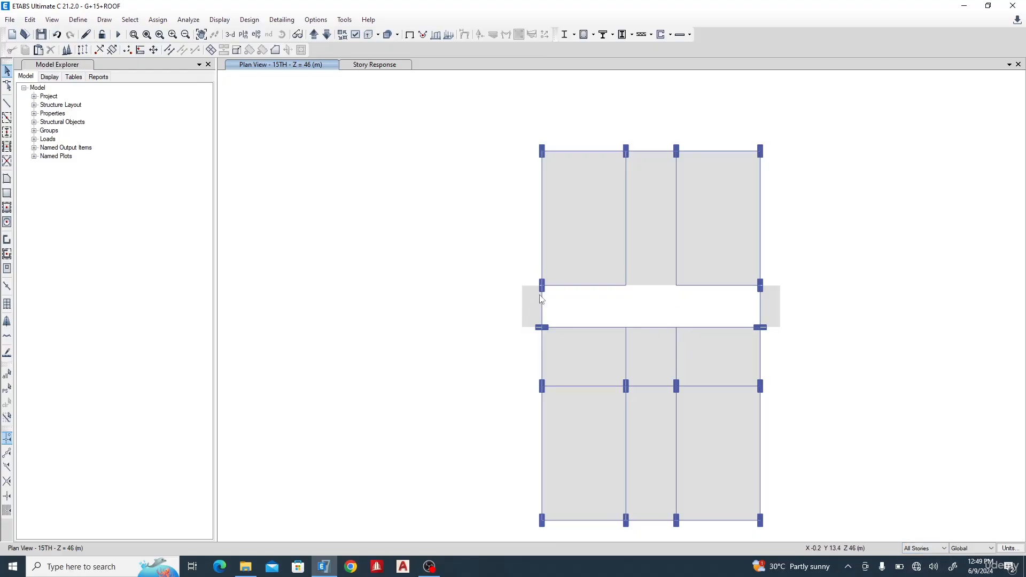
{"action": "left_click", "coordinate": [7, 255]}
{"action": "left_click", "coordinate": [184, 450]}
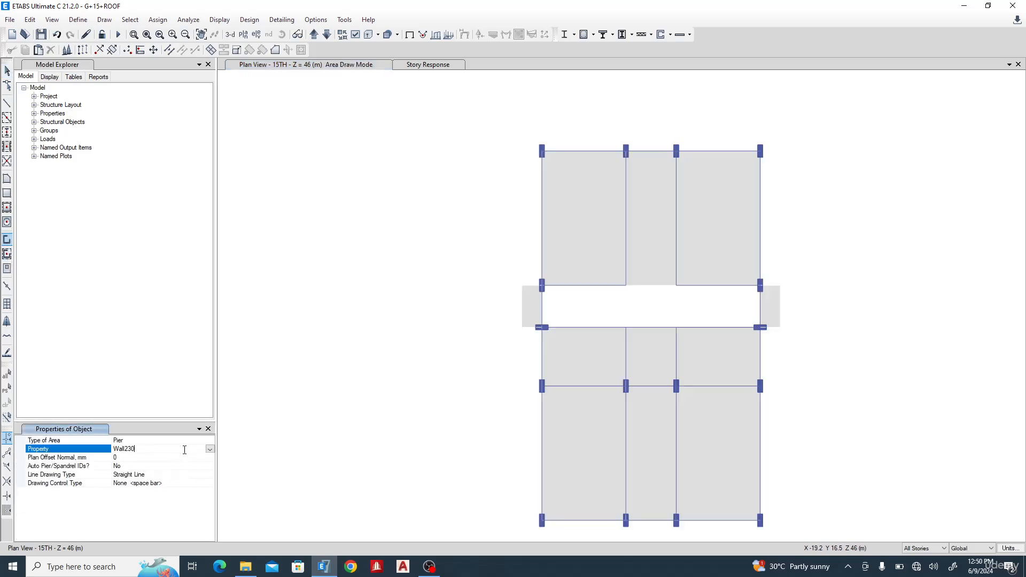
{"action": "left_click", "coordinate": [211, 450]}
{"action": "left_click", "coordinate": [211, 449]}
{"action": "left_click", "coordinate": [133, 467]}
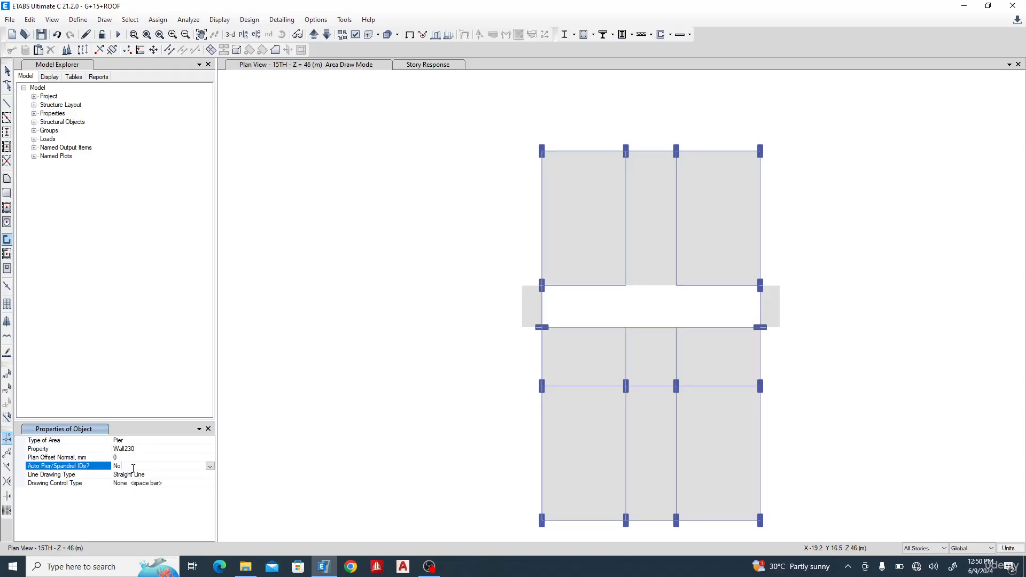
{"action": "left_click", "coordinate": [210, 466]}
{"action": "left_click", "coordinate": [154, 482]}
{"action": "left_click", "coordinate": [136, 459]}
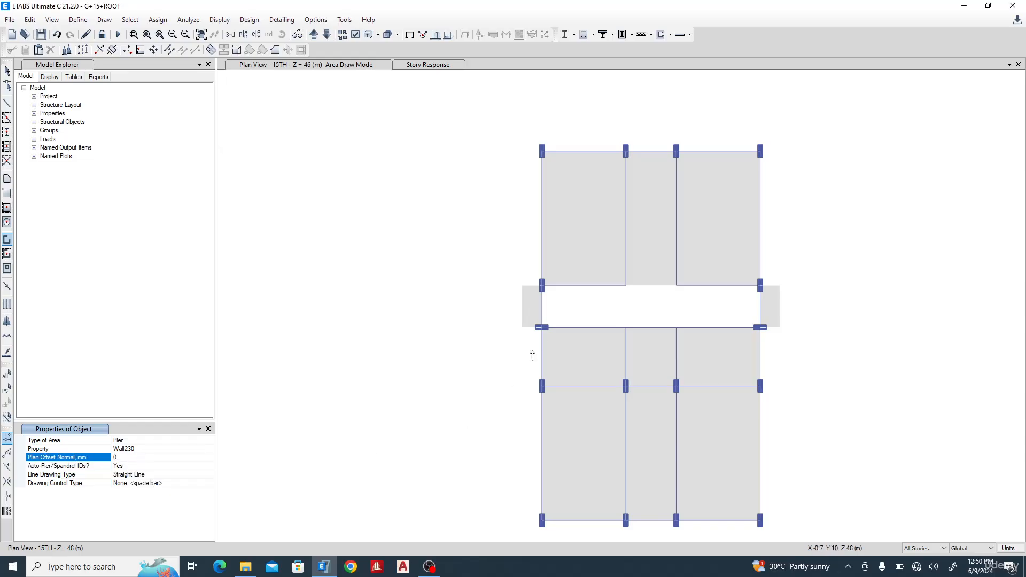
{"action": "left_click", "coordinate": [625, 328]}
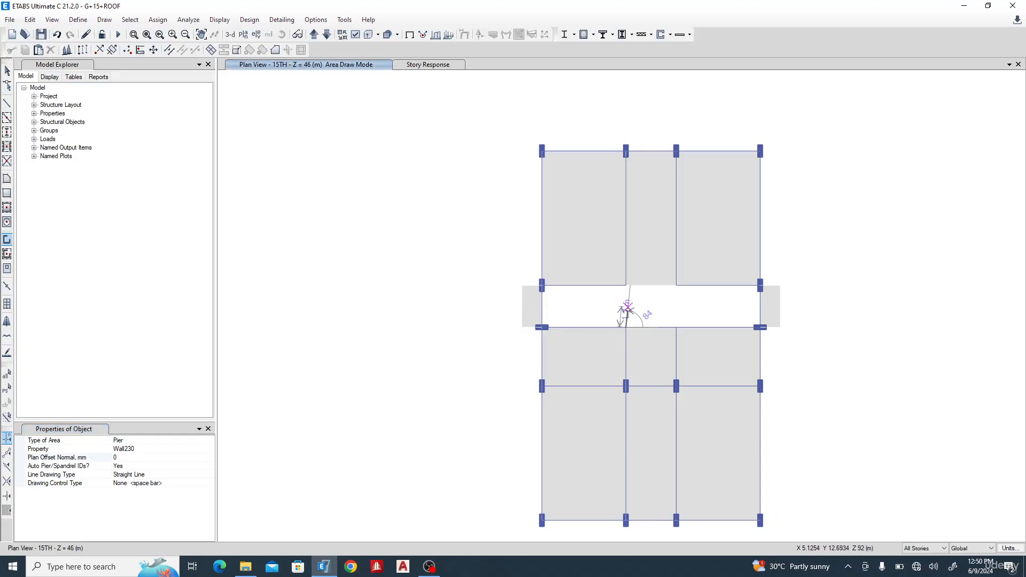
{"action": "key", "text": "Escape"}
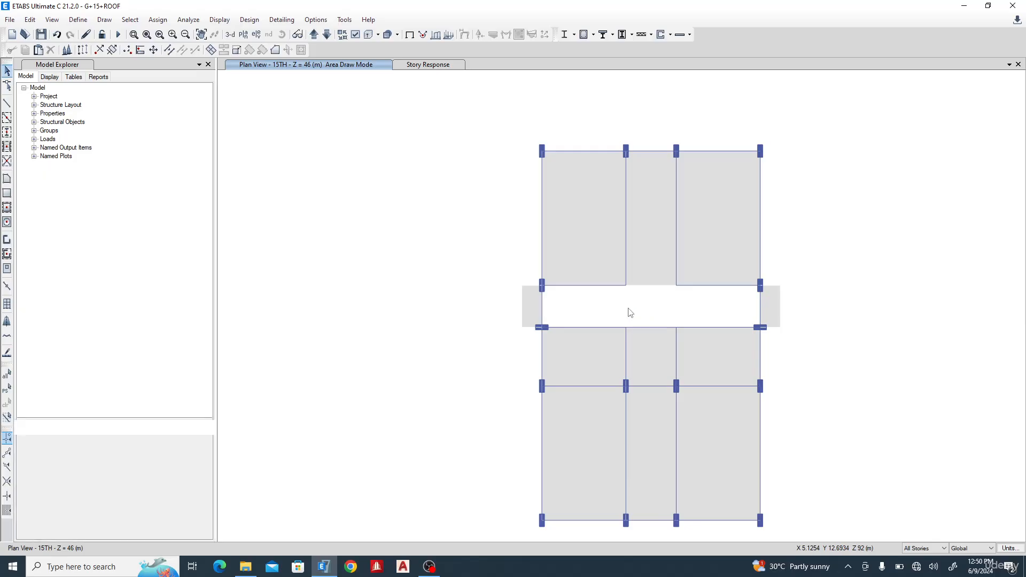
{"action": "key", "text": "Escape"}
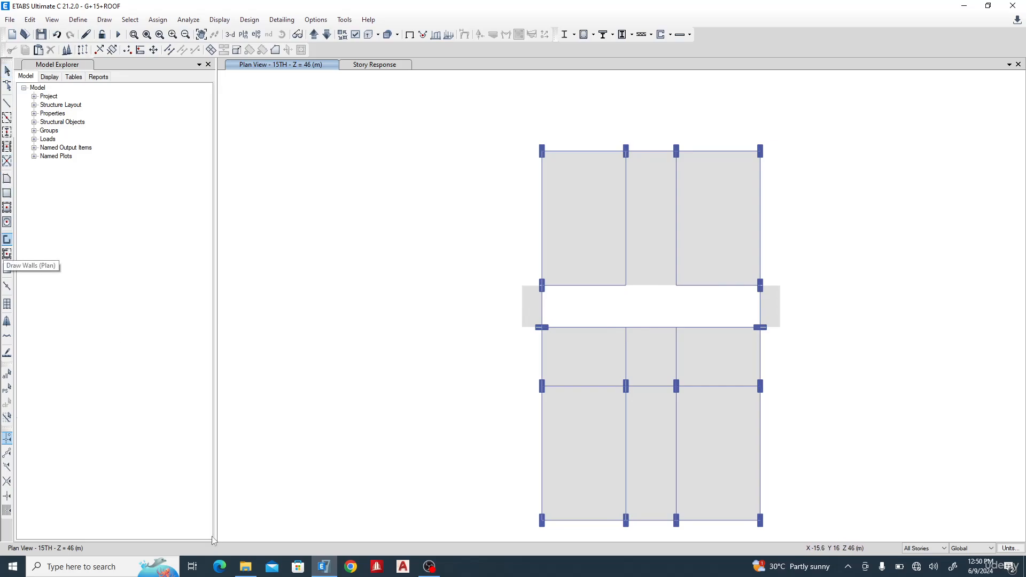
Try drawing a Wall230 wall on all stories along the left side of the central bay, and delete that wall again.
{"action": "left_click", "coordinate": [7, 239]}
{"action": "left_click", "coordinate": [160, 459]}
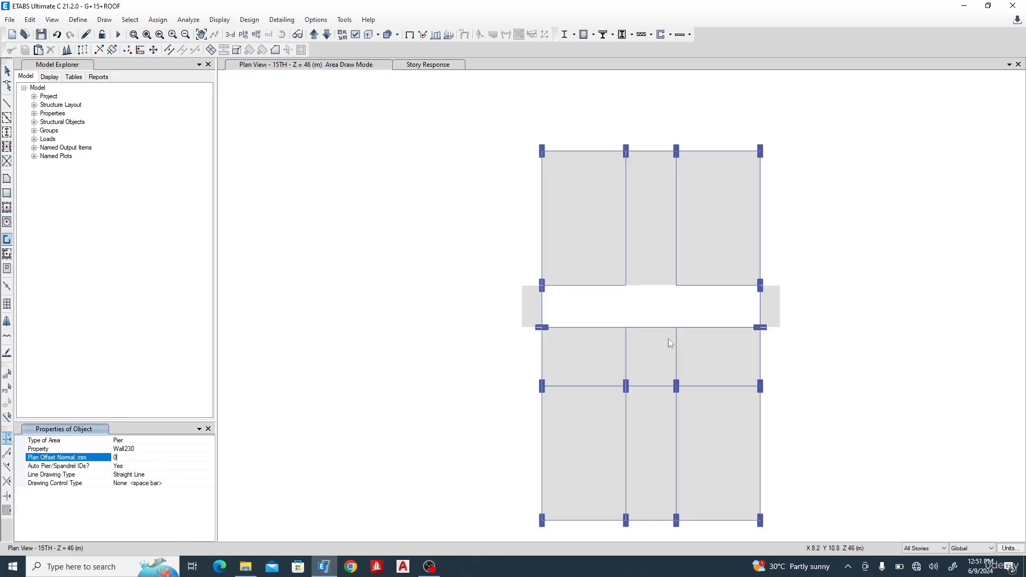
{"action": "left_click", "coordinate": [625, 328]}
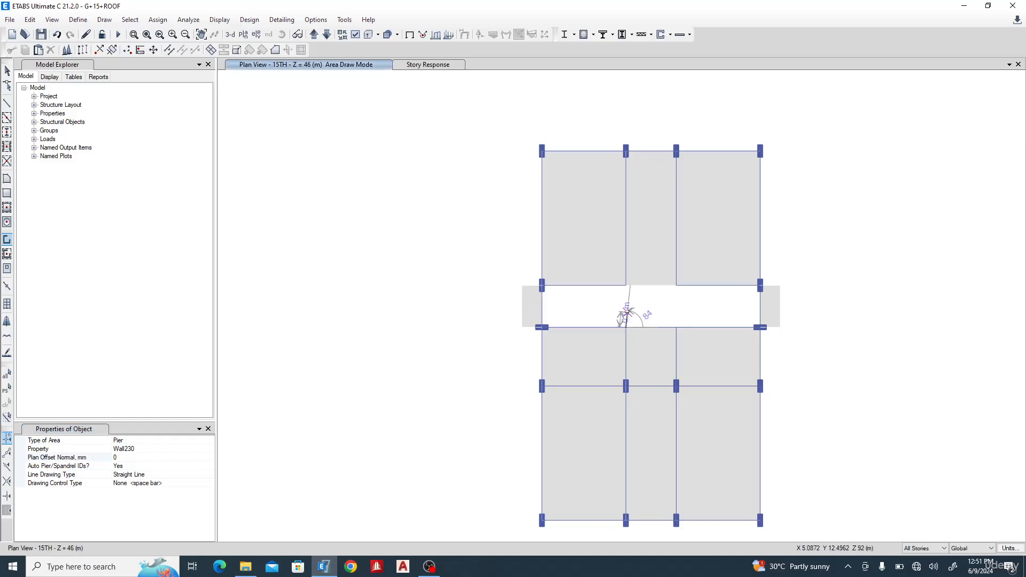
{"action": "left_click", "coordinate": [626, 286]}
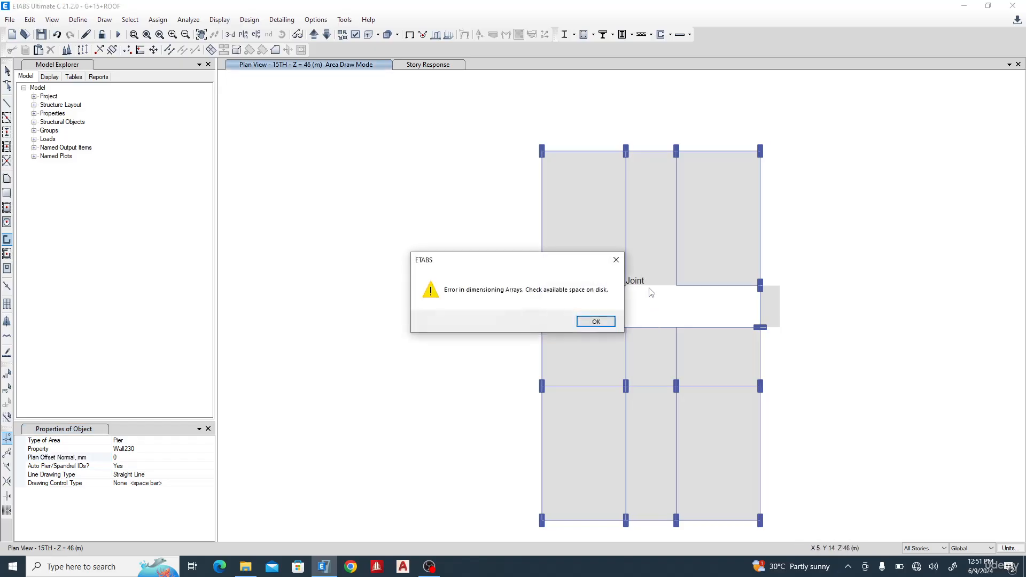
{"action": "left_click", "coordinate": [596, 322]}
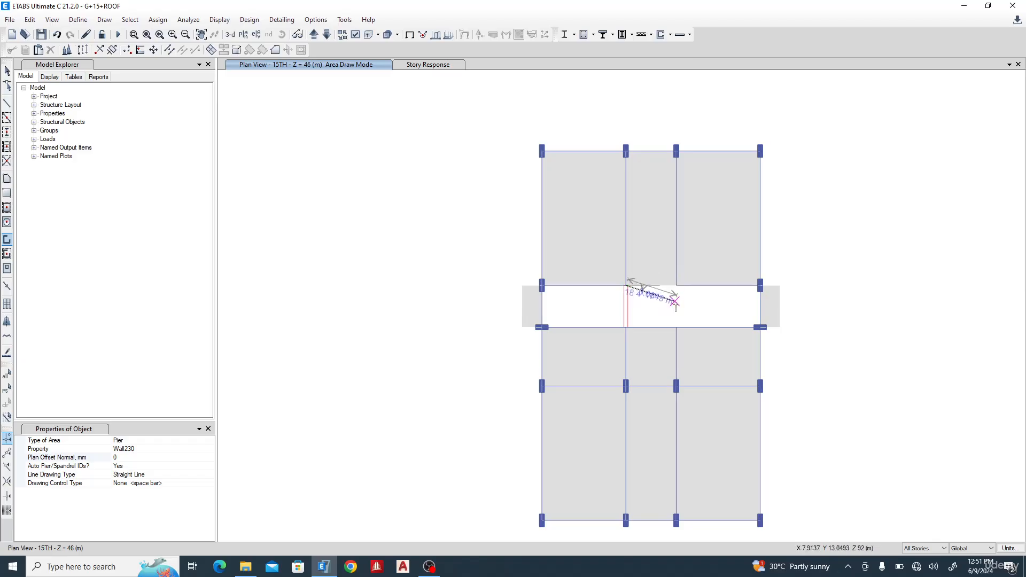
{"action": "key", "text": "Escape"}
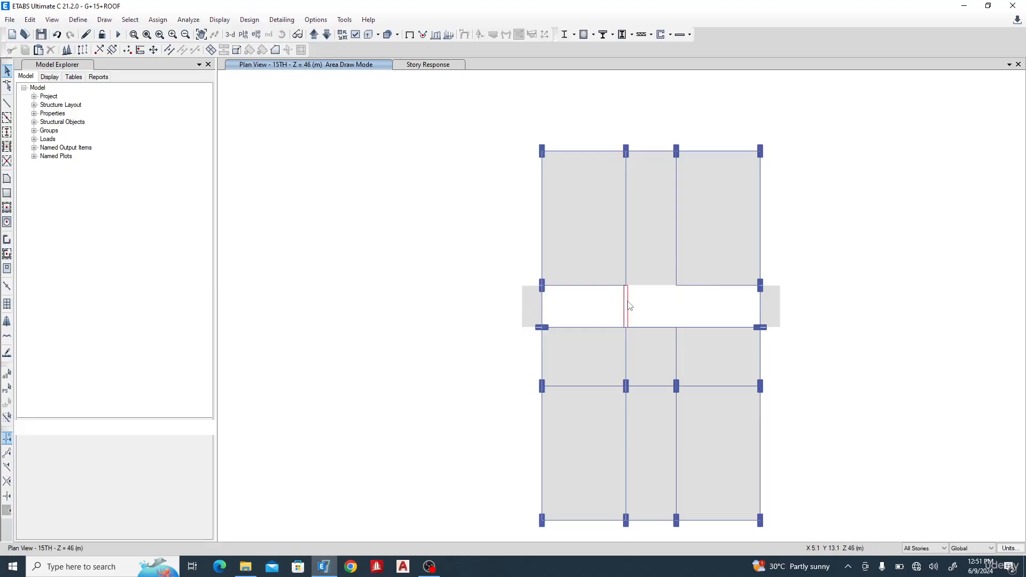
{"action": "left_click", "coordinate": [629, 302]}
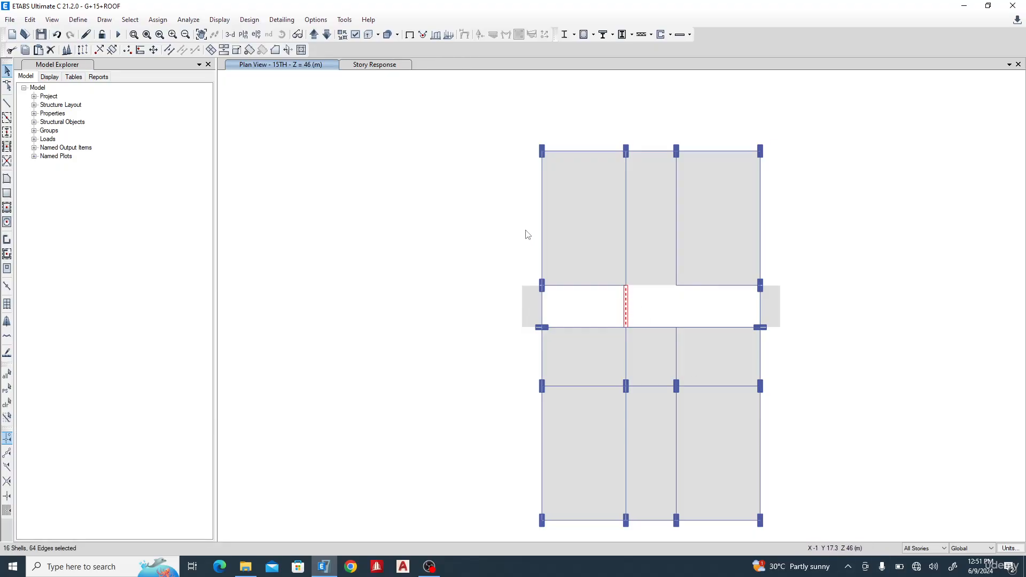
{"action": "key", "text": "Delete"}
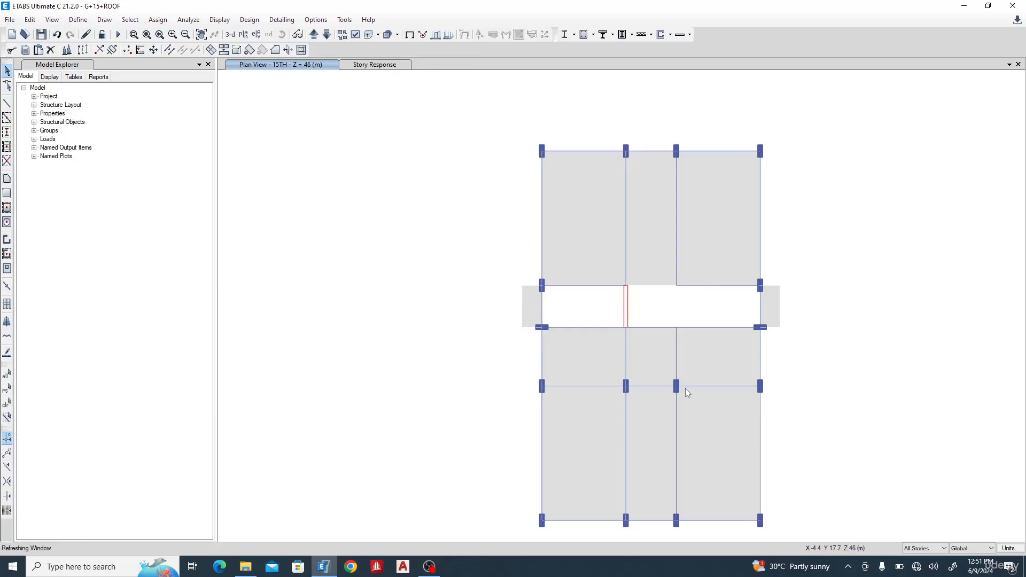
Limit drawing to One Story and draw Wall230 walls along the left, upper and right sides of the central bay.
{"action": "left_click", "coordinate": [924, 548]}
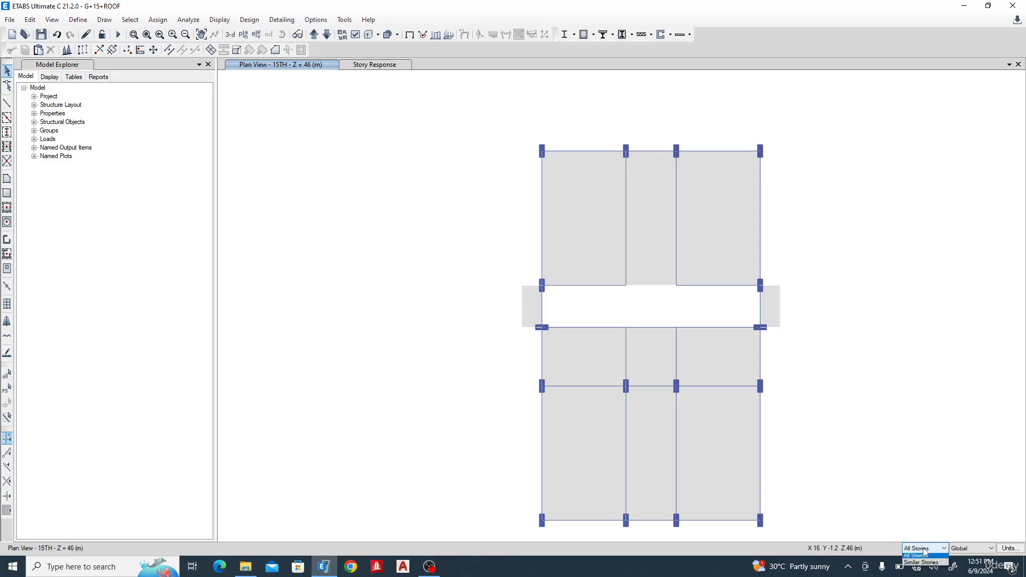
{"action": "left_click", "coordinate": [915, 558]}
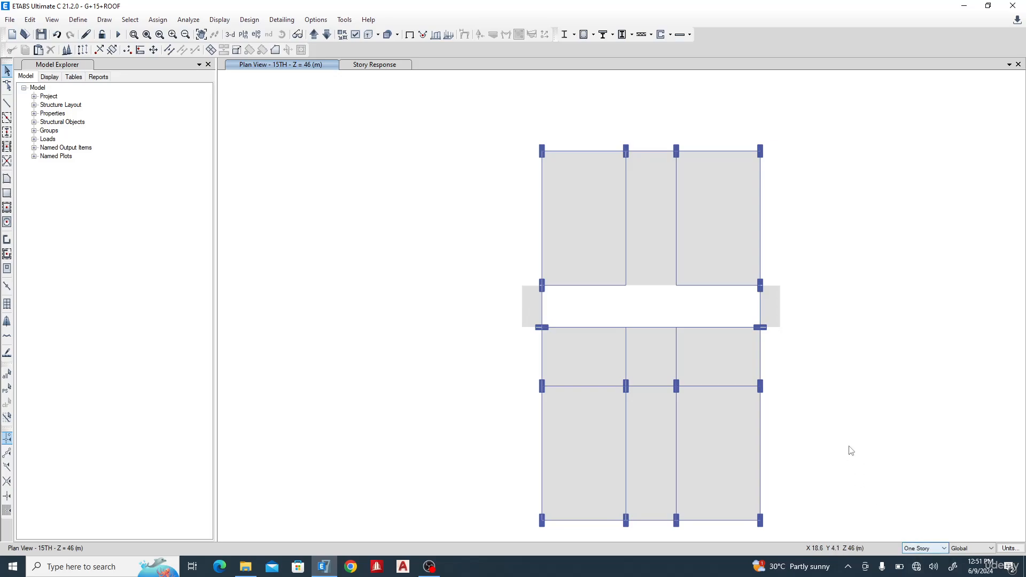
{"action": "left_click", "coordinate": [7, 240]}
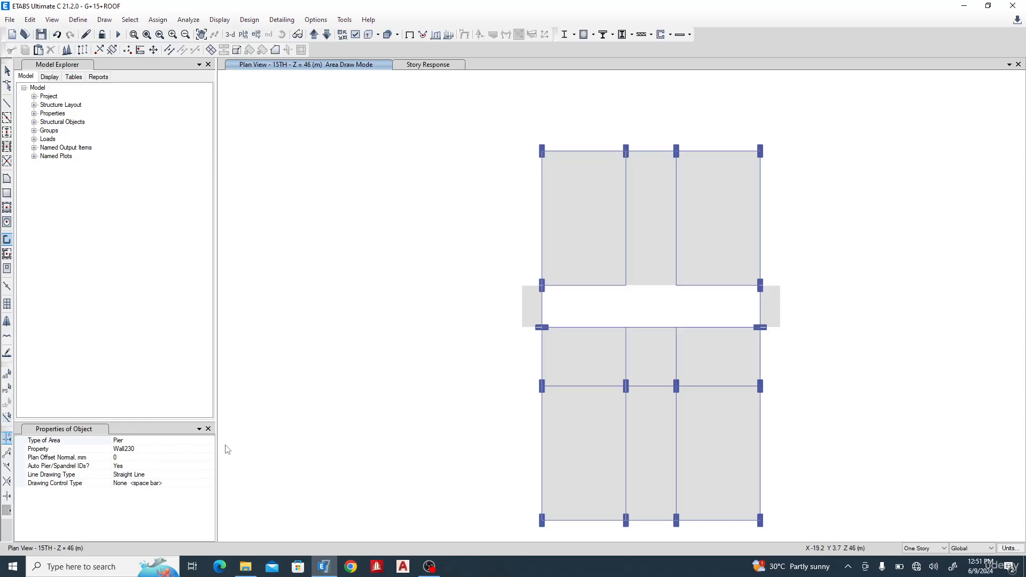
{"action": "left_click", "coordinate": [625, 327]}
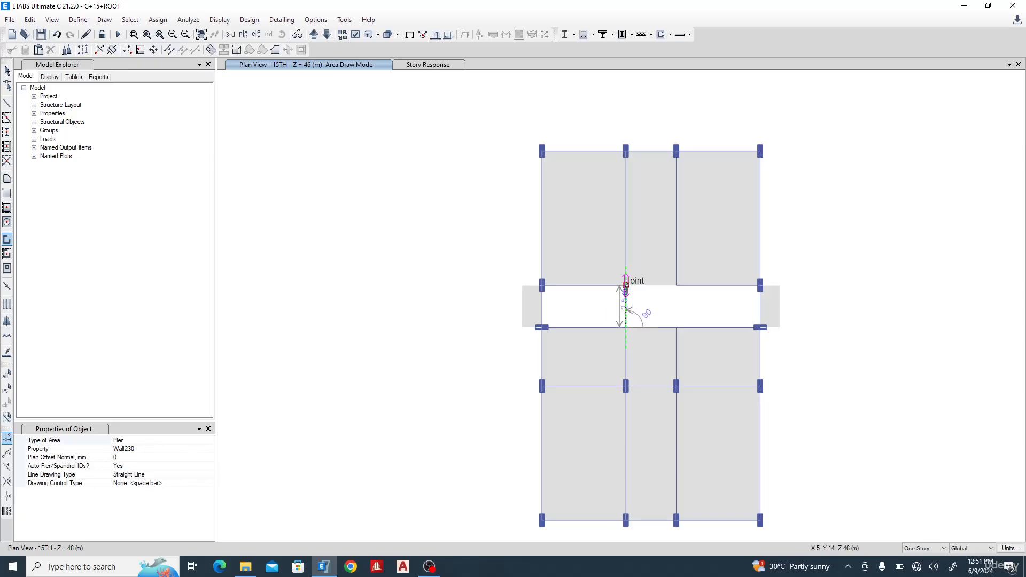
{"action": "left_click", "coordinate": [626, 285]}
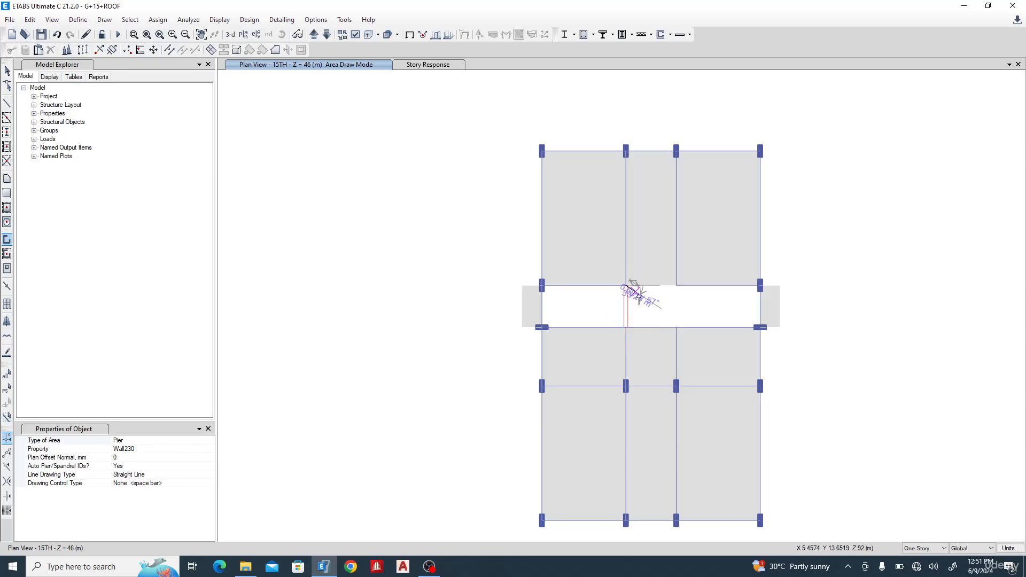
{"action": "left_click", "coordinate": [676, 285]}
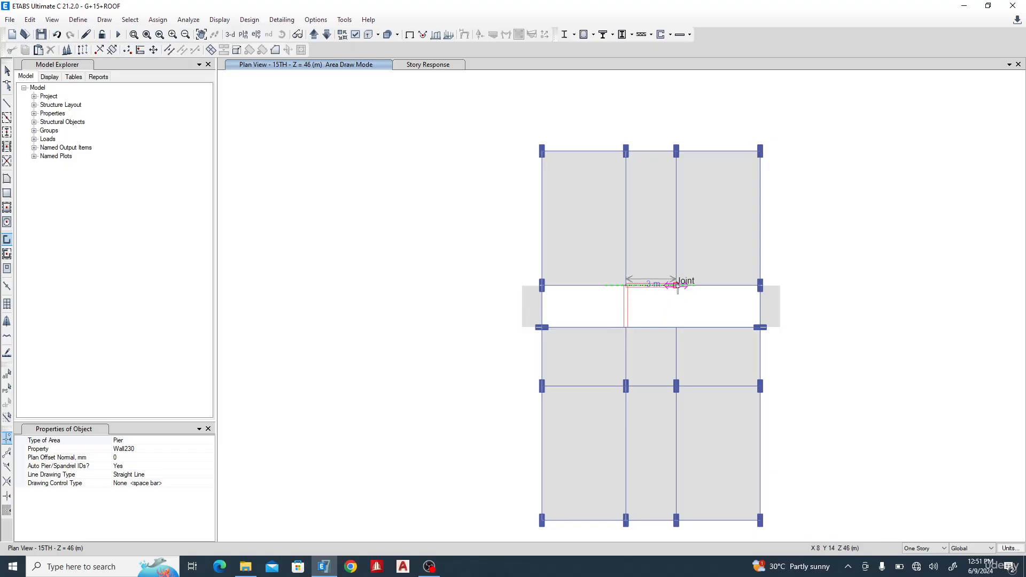
{"action": "left_click", "coordinate": [675, 327]}
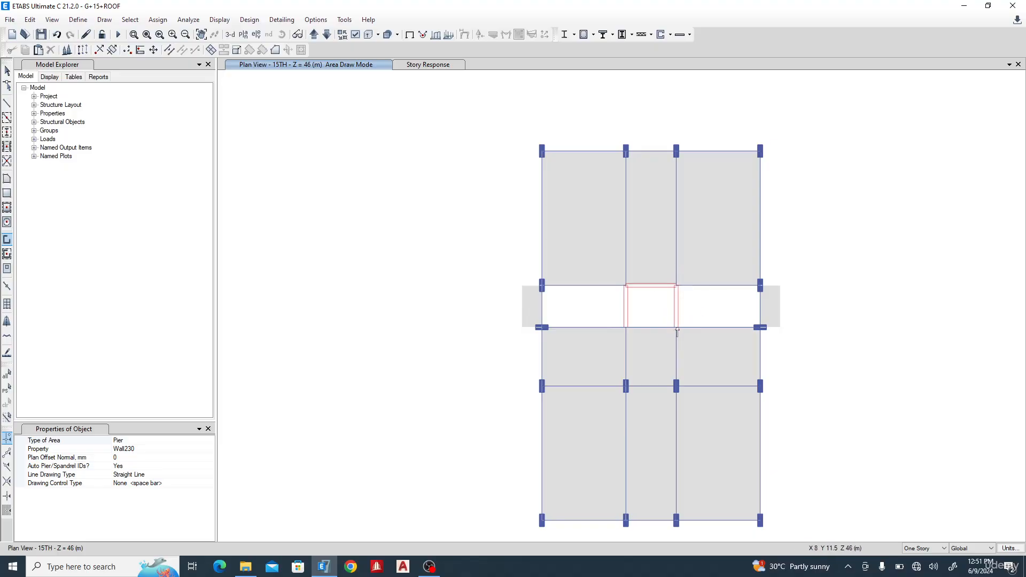
{"action": "key", "text": "Escape"}
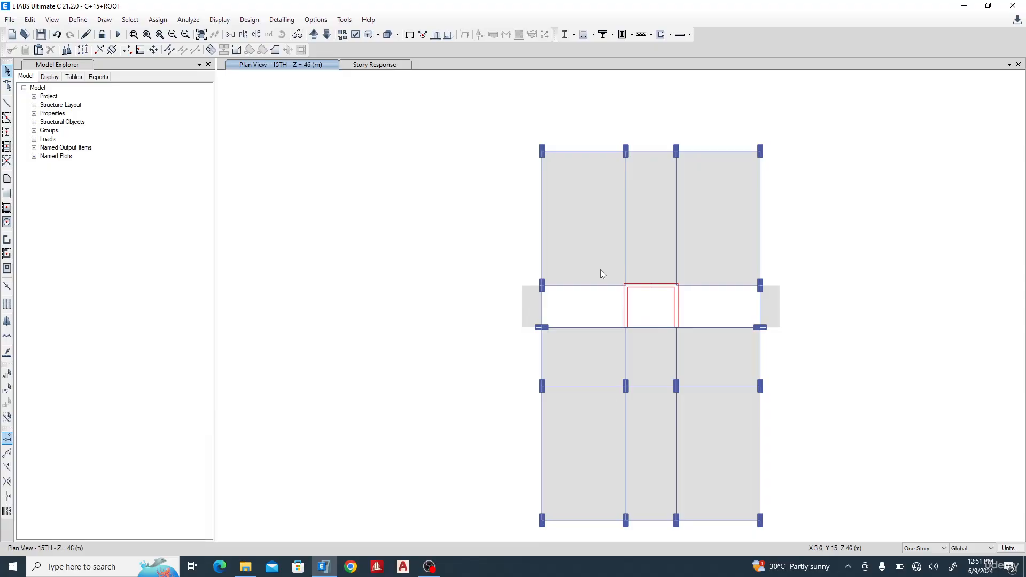
Replicate the three central bay walls from the 15TH story onto the other stories, including 14TH through 1ST.
{"action": "left_click_drag", "start_coordinate": [597, 267], "coordinate": [691, 332]}
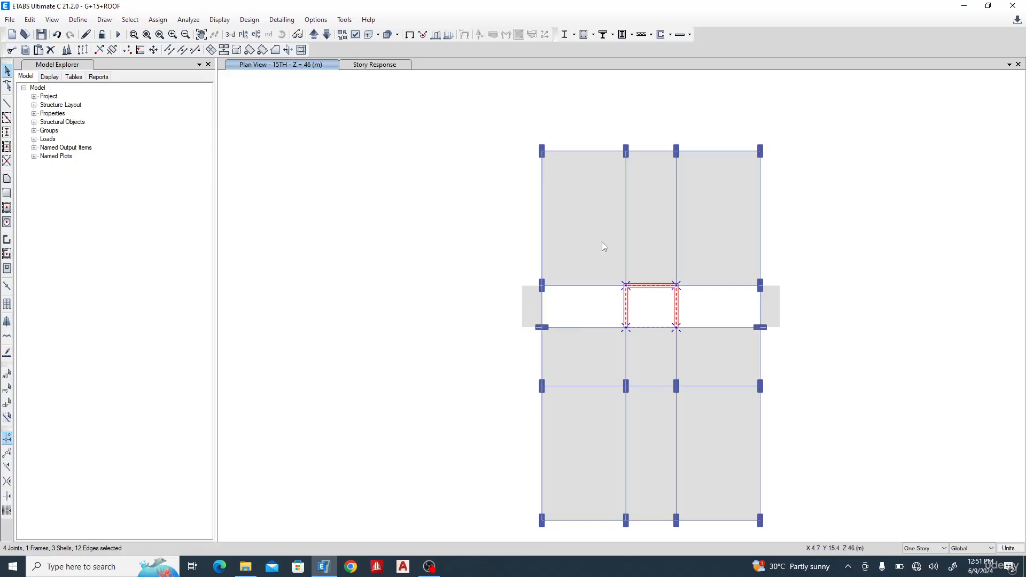
{"action": "left_click", "coordinate": [82, 50]}
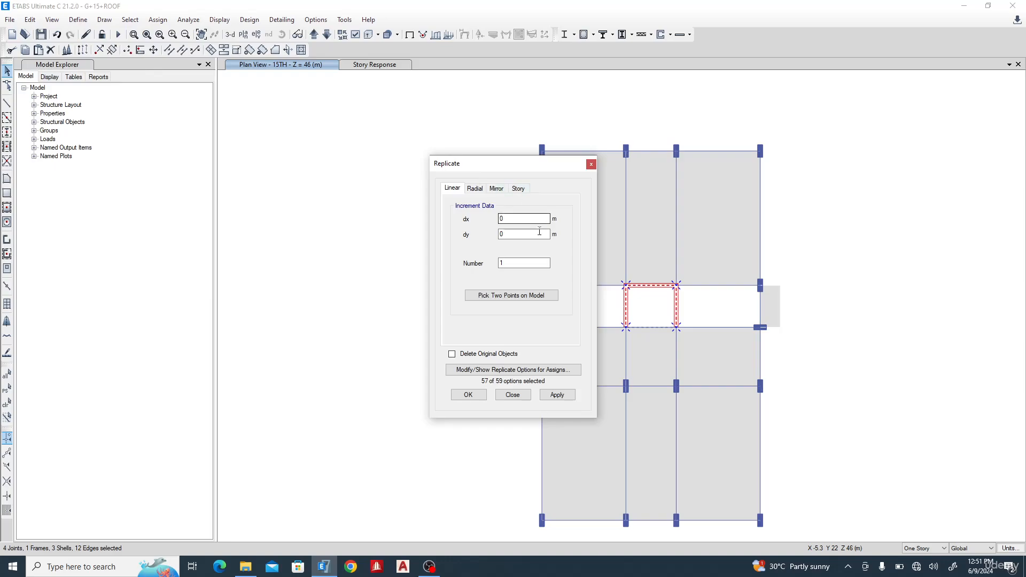
{"action": "left_click", "coordinate": [517, 189]}
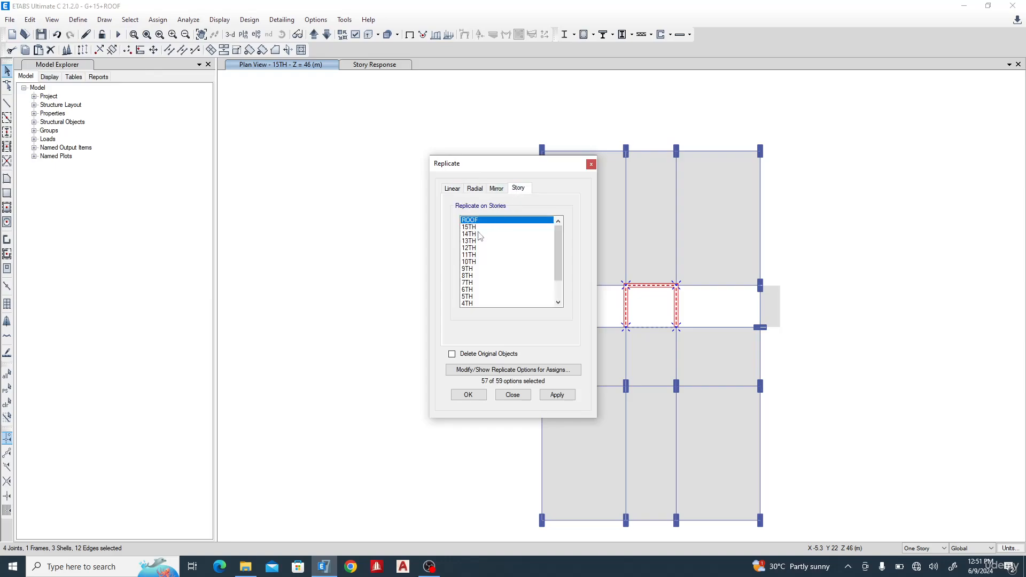
{"action": "left_click_drag", "start_coordinate": [469, 235], "coordinate": [473, 342]}
{"action": "scroll", "coordinate": [508, 274], "scroll_direction": "up", "scroll_amount": 2}
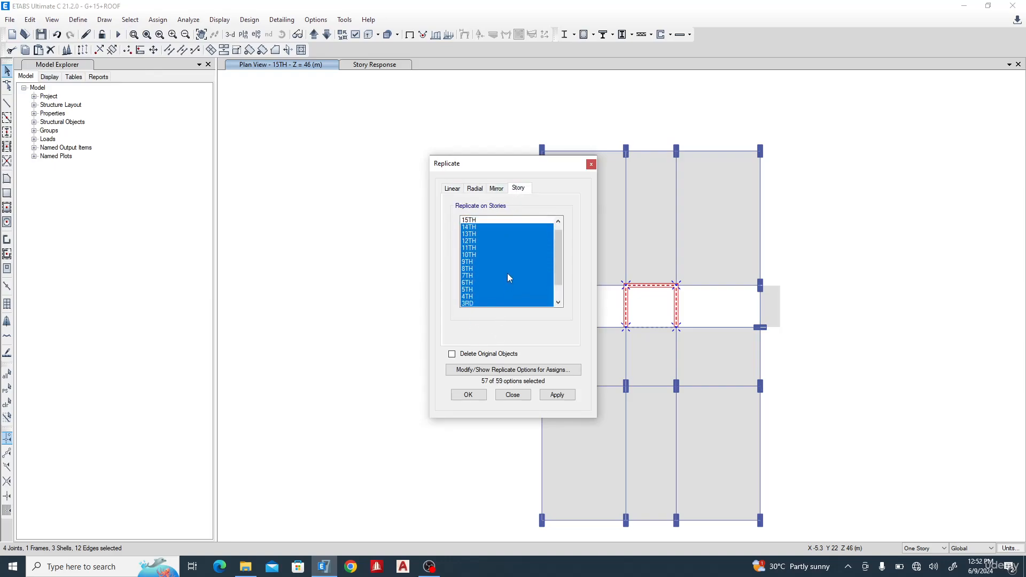
{"action": "left_click", "coordinate": [492, 218], "text": "ctrl"}
{"action": "scroll", "coordinate": [489, 240], "scroll_direction": "down", "scroll_amount": 2}
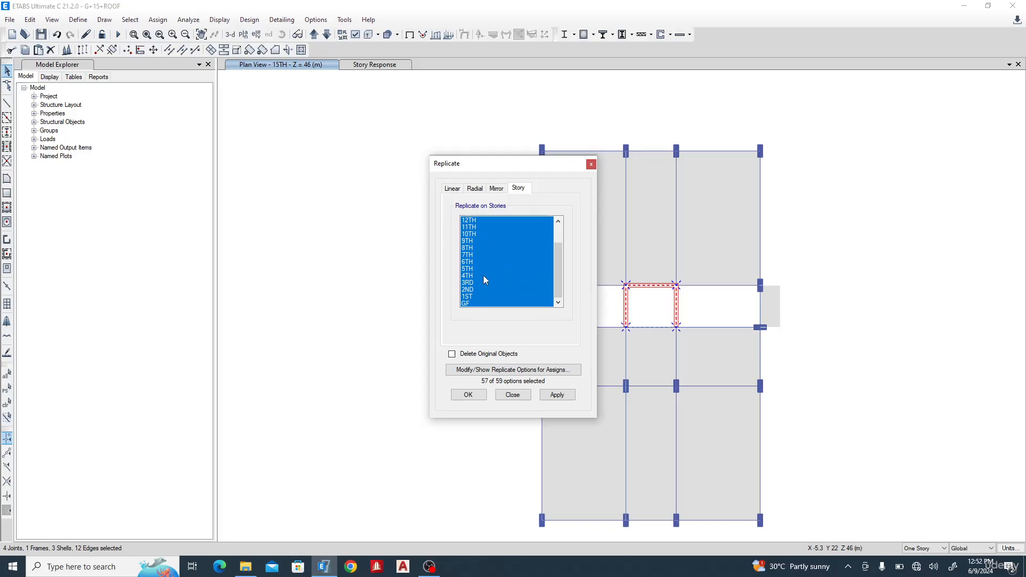
{"action": "left_click", "coordinate": [466, 303], "text": "ctrl"}
{"action": "left_click", "coordinate": [468, 395]}
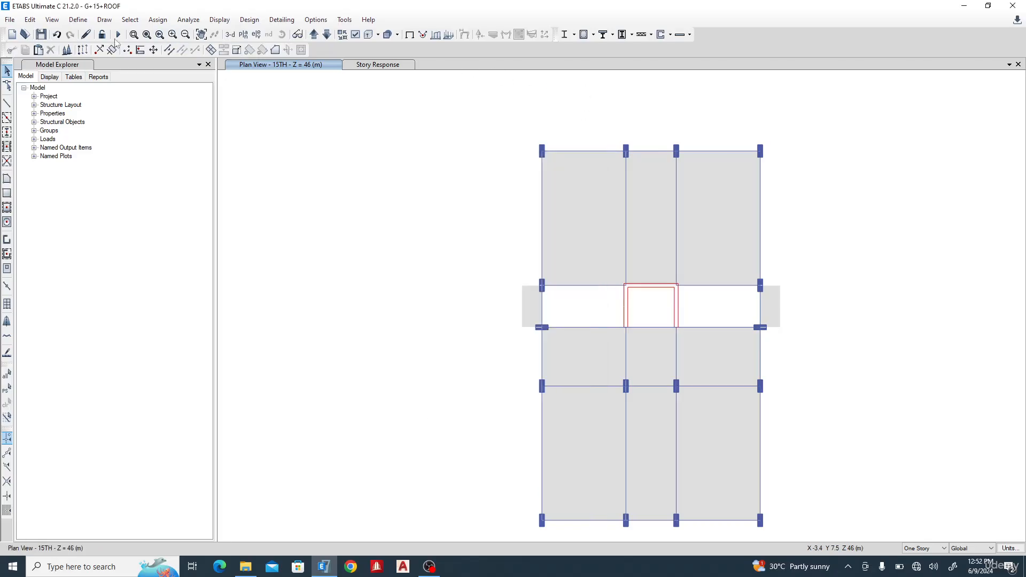
Inspect the replicated core walls in the default 3D view of the whole building, and close the Story Response view.
{"action": "left_click", "coordinate": [230, 35]}
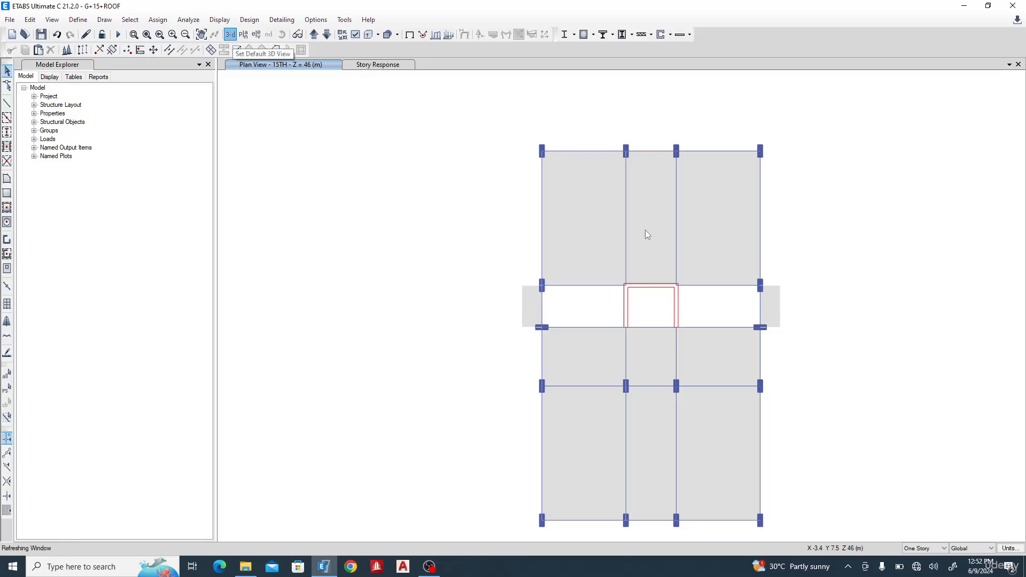
{"action": "scroll", "coordinate": [642, 226], "scroll_direction": "down", "scroll_amount": 3}
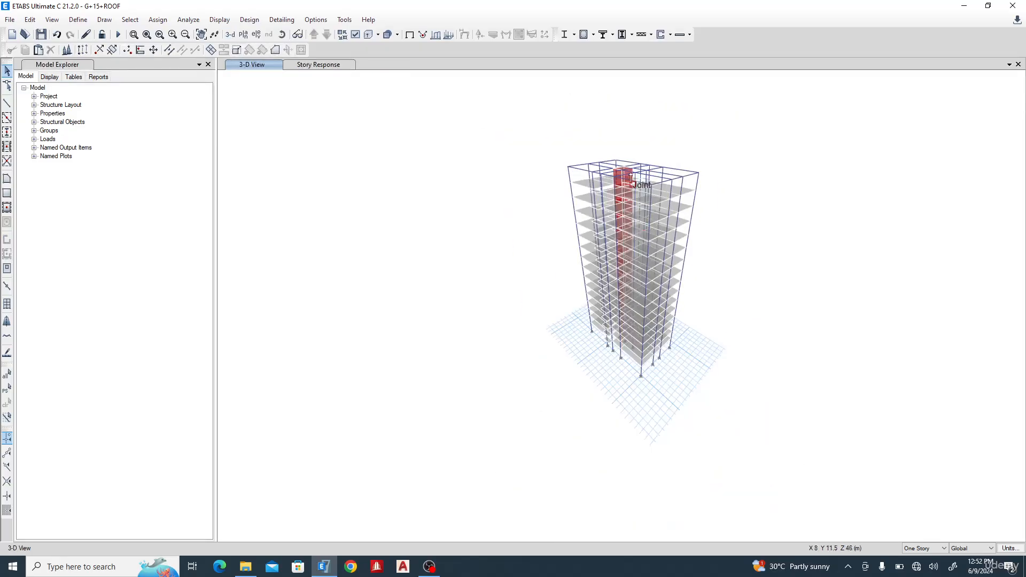
{"action": "scroll", "coordinate": [631, 178], "scroll_direction": "up", "scroll_amount": 4}
{"action": "scroll", "coordinate": [615, 190], "scroll_direction": "down", "scroll_amount": 5}
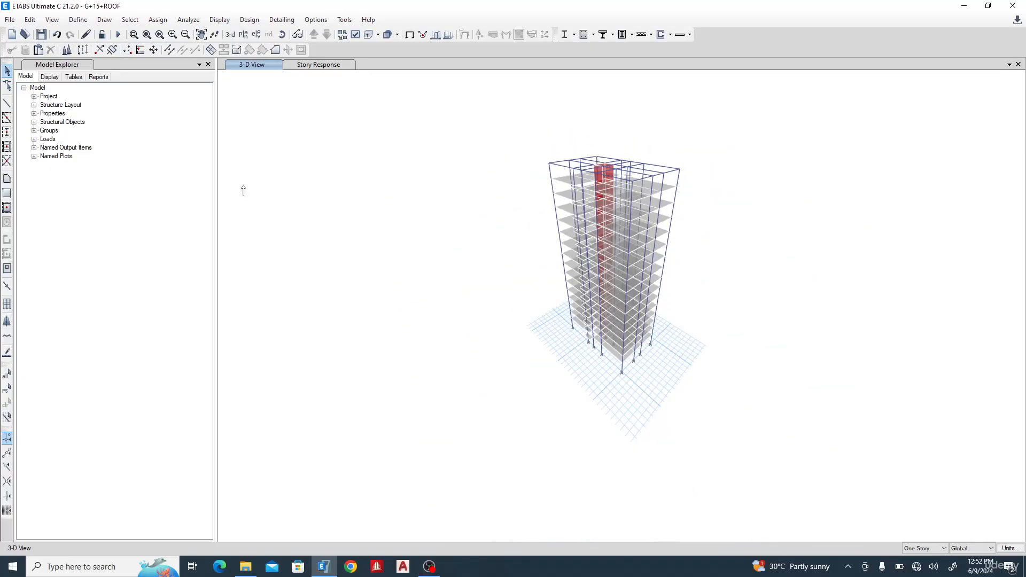
{"action": "middle_click", "coordinate": [316, 64]}
Switch from the 3D view to the GF plan view showing the base joints.
{"action": "left_click", "coordinate": [256, 35]}
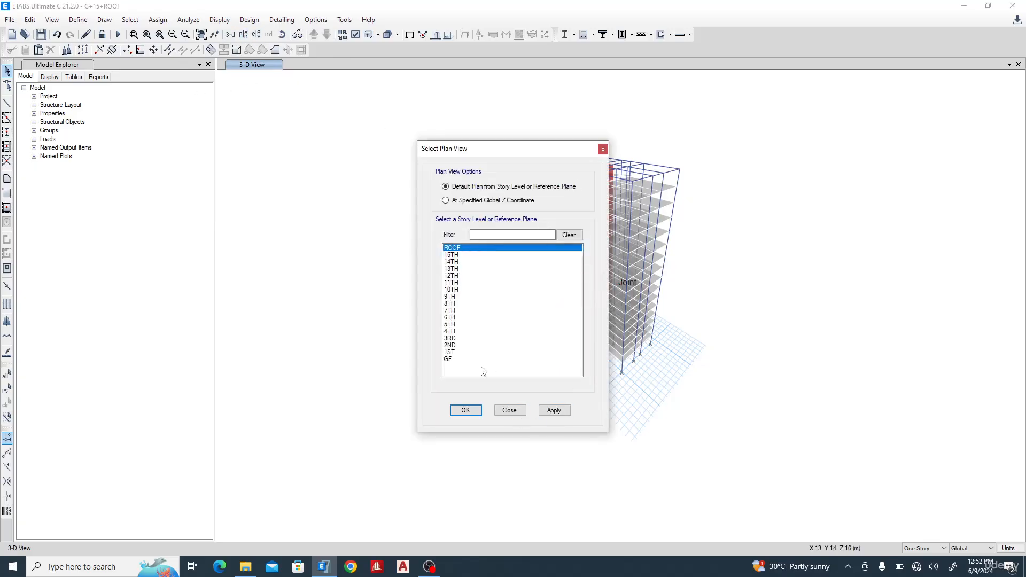
{"action": "left_click", "coordinate": [452, 359]}
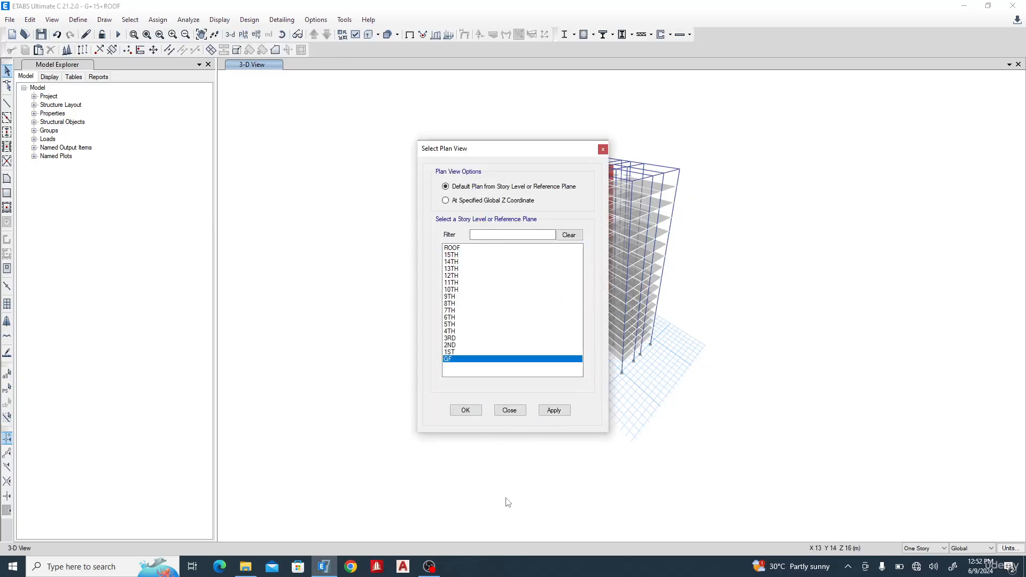
{"action": "left_click", "coordinate": [479, 412]}
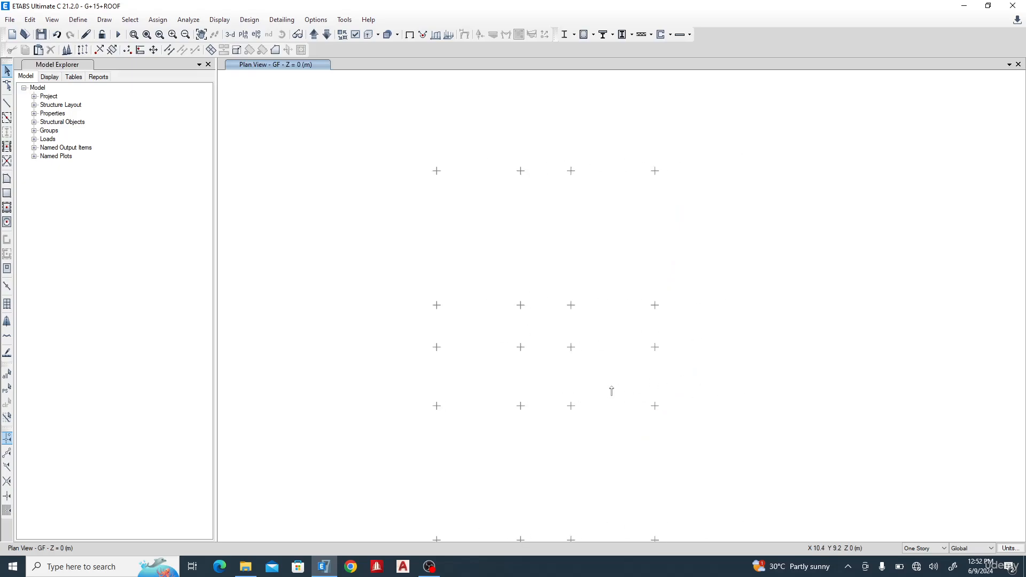
{"action": "scroll", "coordinate": [612, 391], "scroll_direction": "down", "scroll_amount": 4}
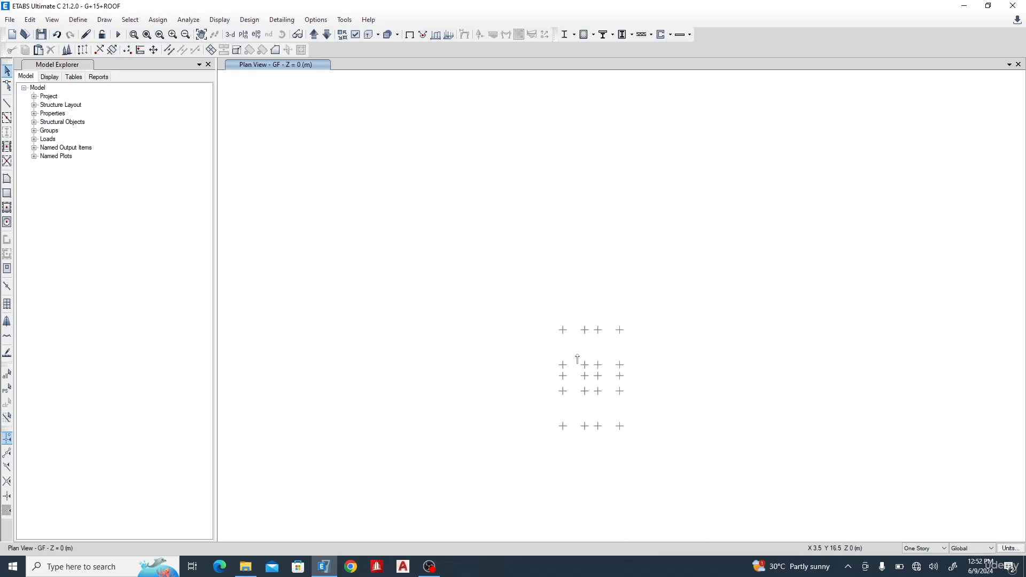
Select the four GF base joints at the corners of the central bay and assign them fixed restraints in all translations and rotations.
{"action": "left_click_drag", "start_coordinate": [574, 353], "coordinate": [608, 382]}
{"action": "scroll", "coordinate": [607, 383], "scroll_direction": "up", "scroll_amount": 4}
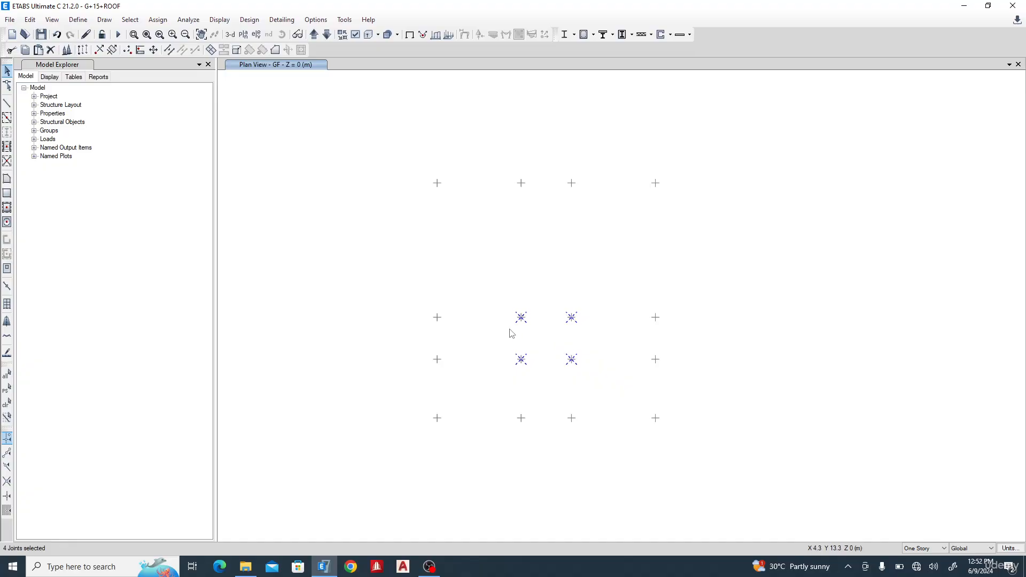
{"action": "left_click", "coordinate": [314, 35]}
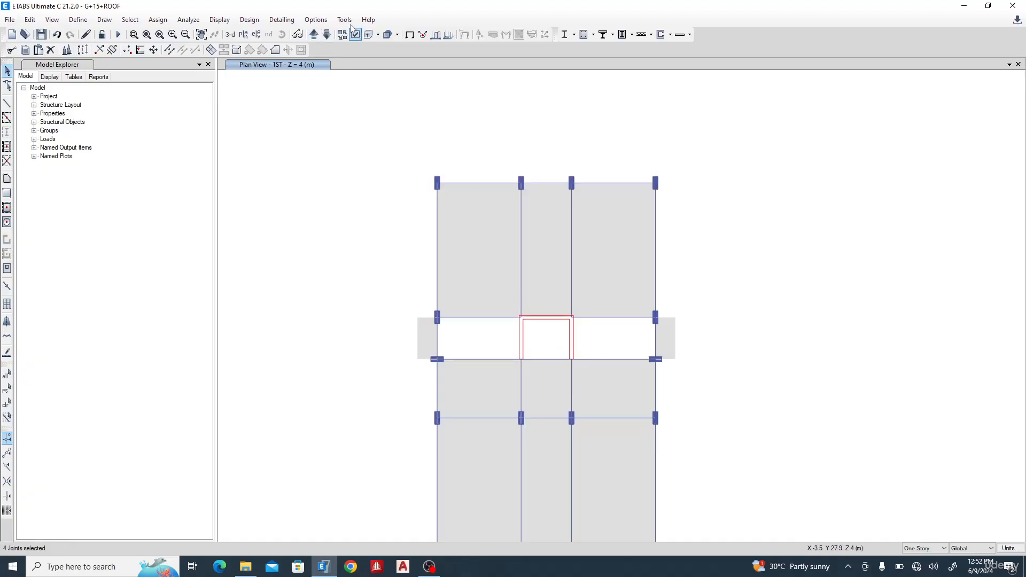
{"action": "left_click", "coordinate": [327, 34]}
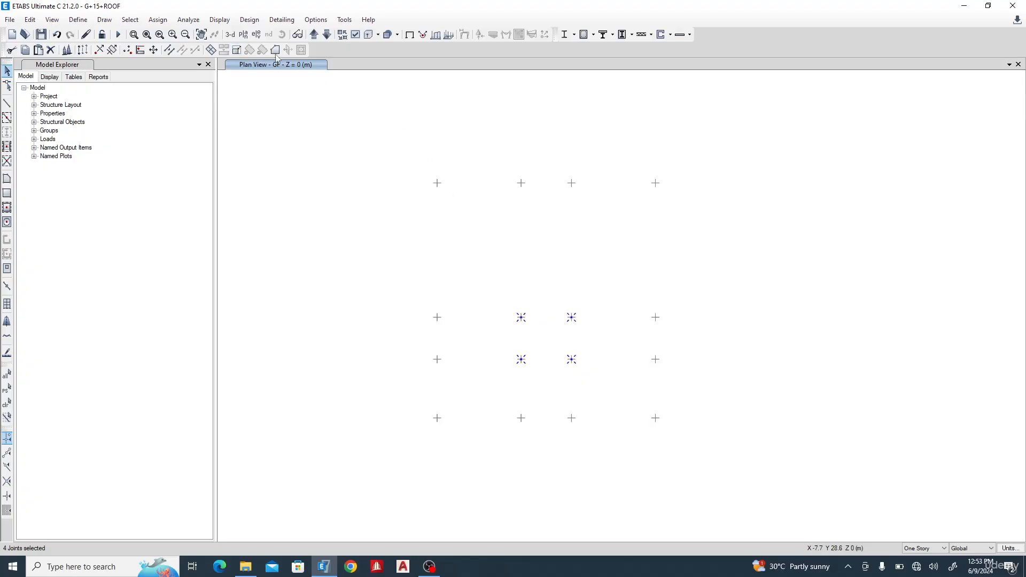
{"action": "left_click", "coordinate": [158, 20]}
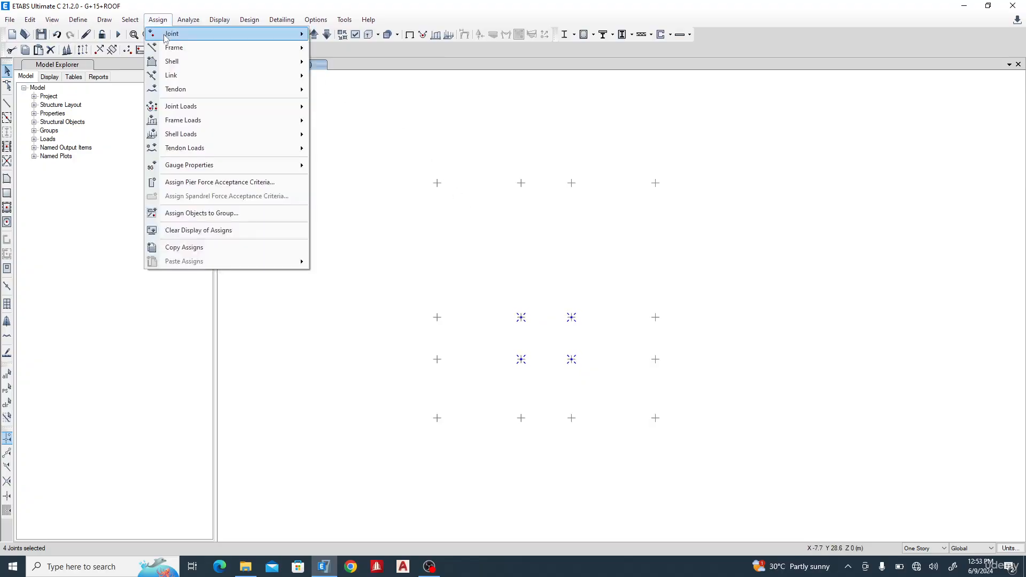
{"action": "mouse_move", "coordinate": [166, 35]}
{"action": "left_click", "coordinate": [335, 34]}
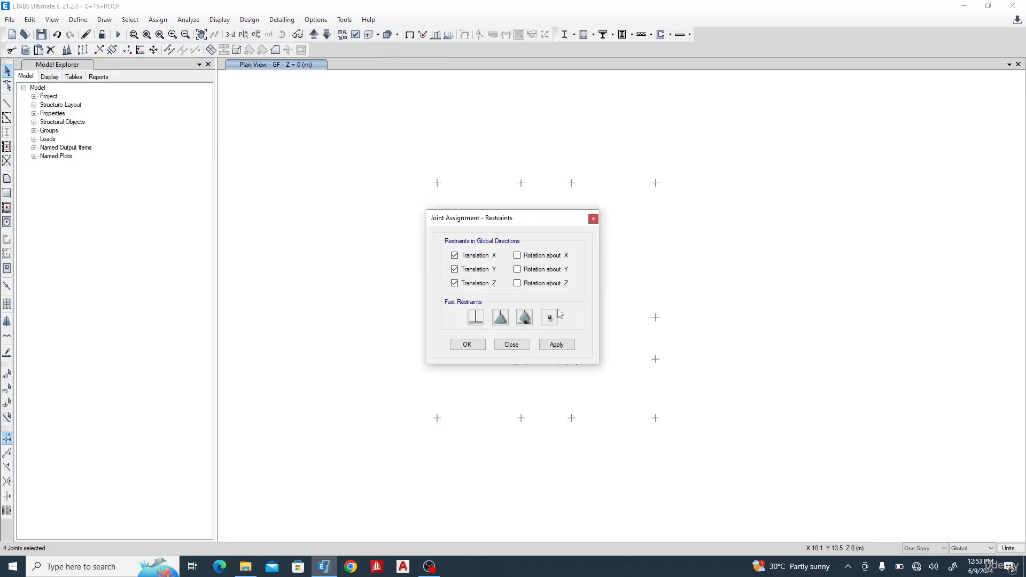
{"action": "left_click", "coordinate": [476, 318]}
{"action": "left_click", "coordinate": [467, 344]}
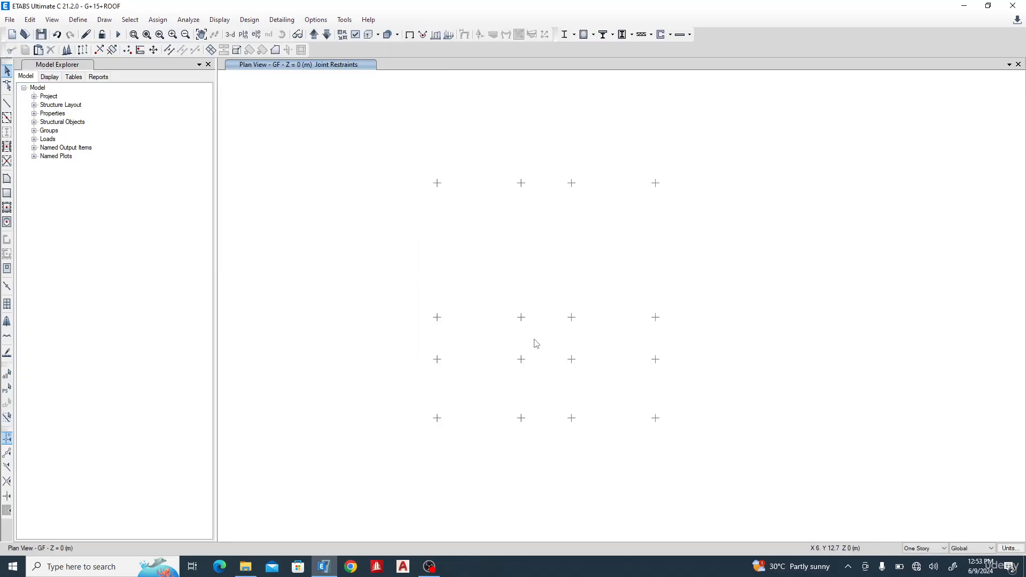
Review the restraint assignments of the central bay's upper-left base joint and of the building's upper-left corner base joint.
{"action": "right_click", "coordinate": [522, 318]}
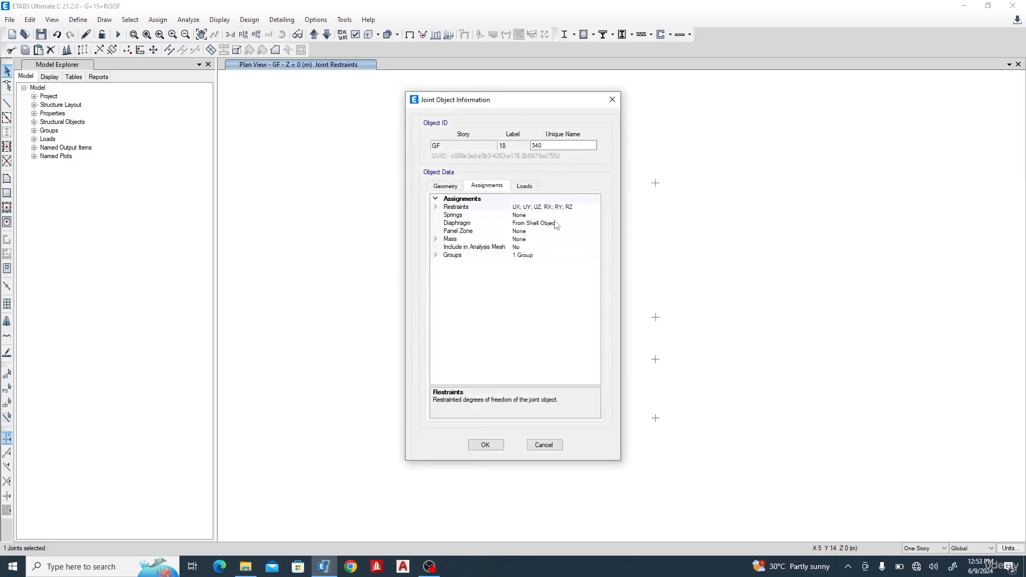
{"action": "left_click", "coordinate": [612, 99]}
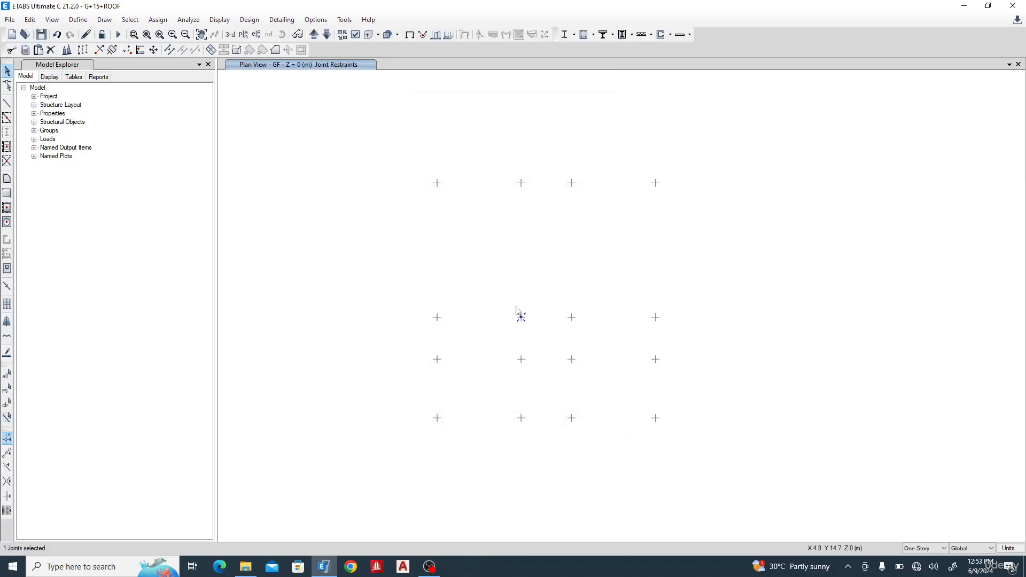
{"action": "right_click", "coordinate": [438, 183]}
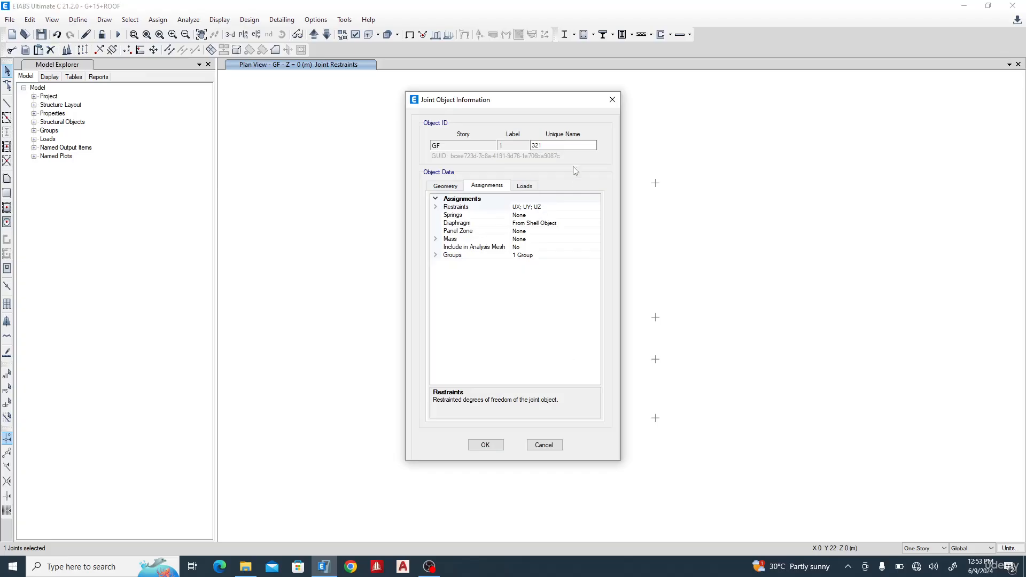
{"action": "left_click", "coordinate": [612, 99]}
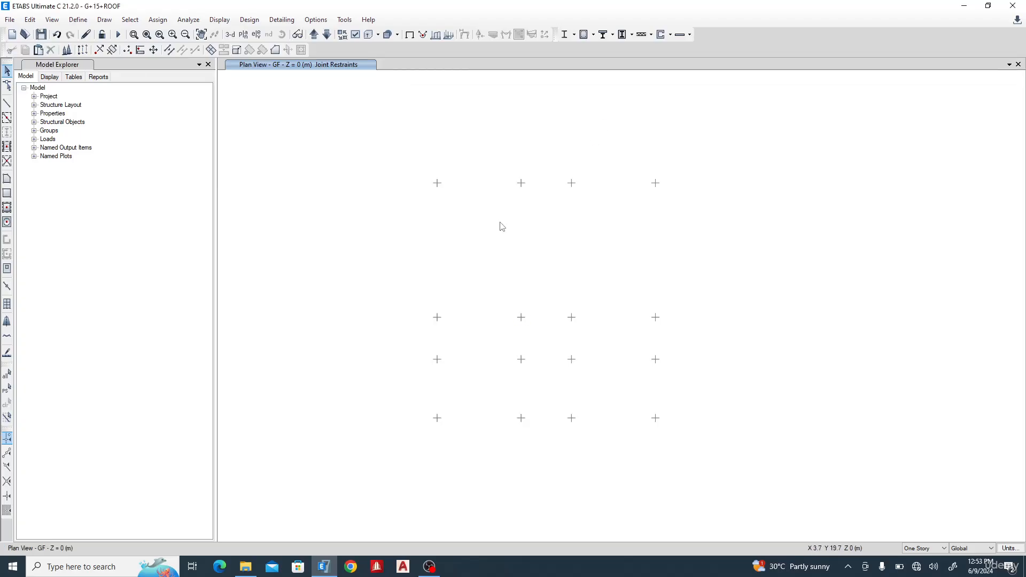
Check the model with all check options selected and a 25 mm length tolerance for checks, and dismiss the report.
{"action": "left_click", "coordinate": [192, 23]}
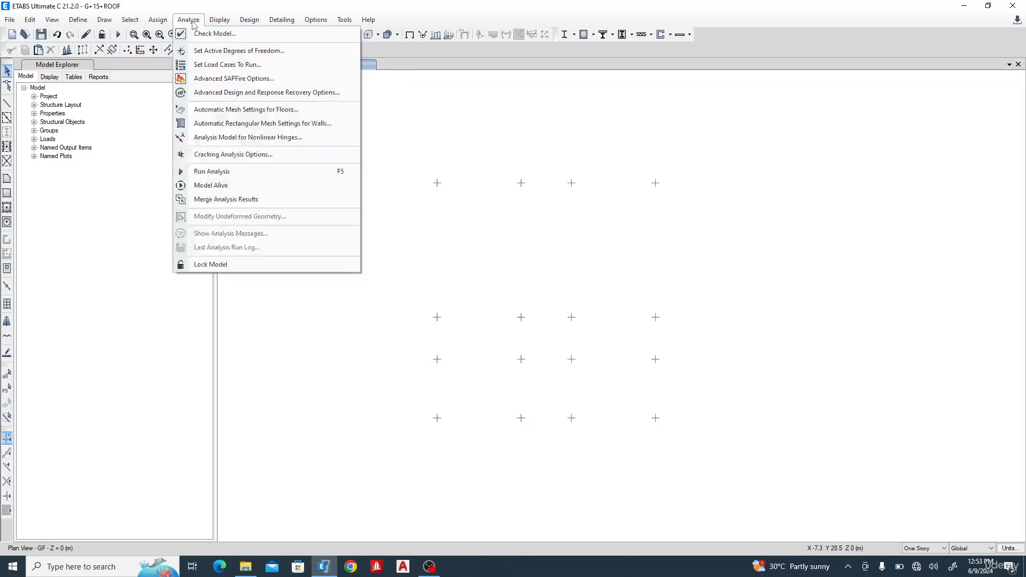
{"action": "left_click", "coordinate": [212, 34]}
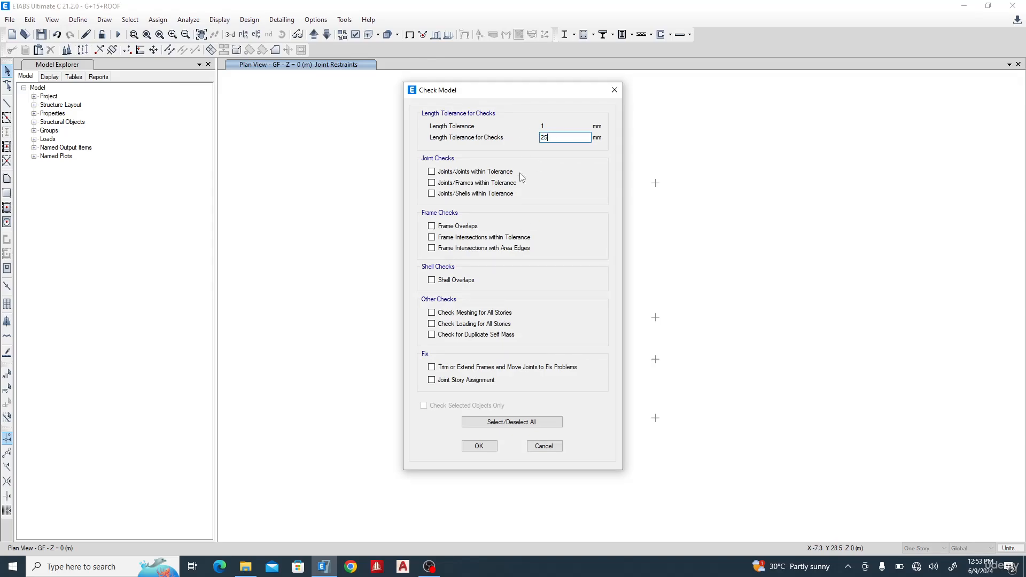
{"action": "left_click", "coordinate": [512, 422]}
{"action": "left_click", "coordinate": [480, 445]}
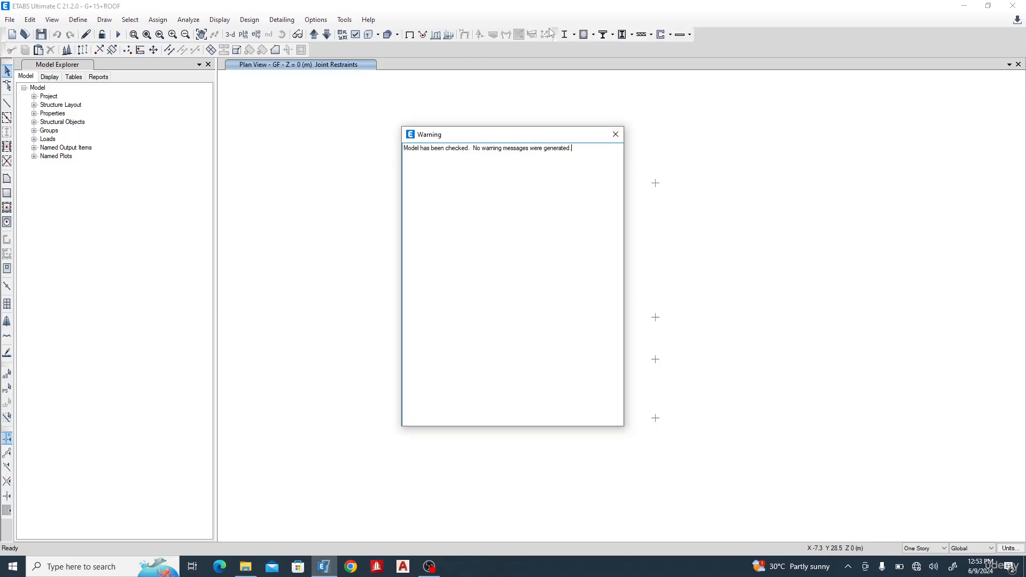
{"action": "left_click", "coordinate": [615, 134]}
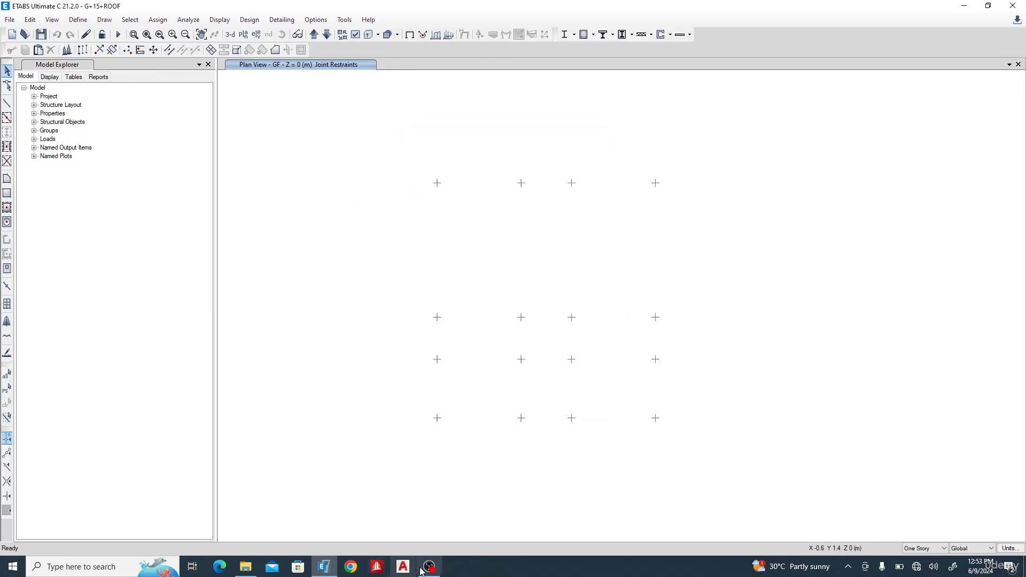